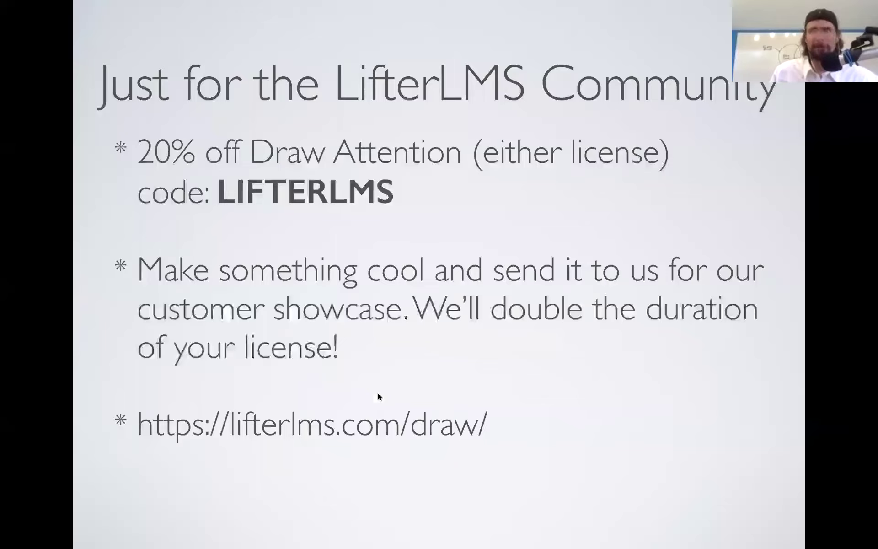
# Exit the slideshow, switch to Firefox and close its new tab.
pyautogui.press('Escape')
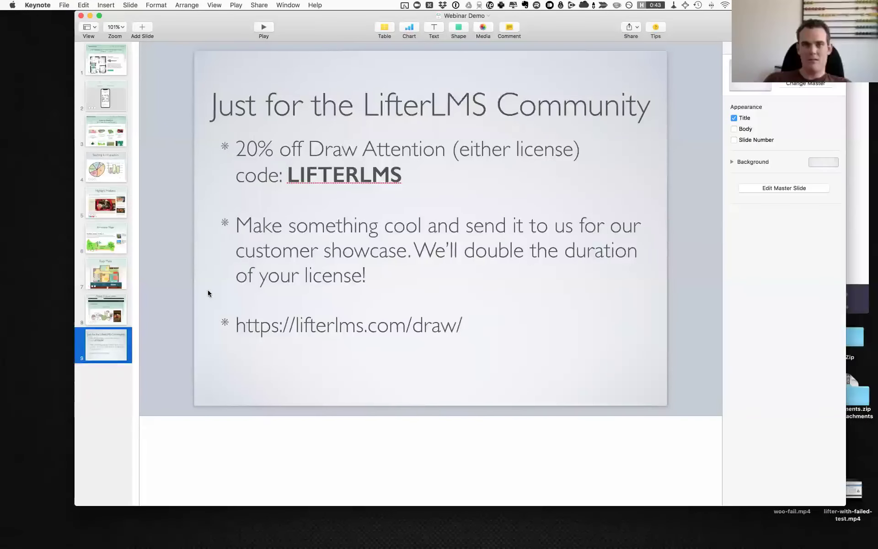
pyautogui.write('f')
pyautogui.press('Return')
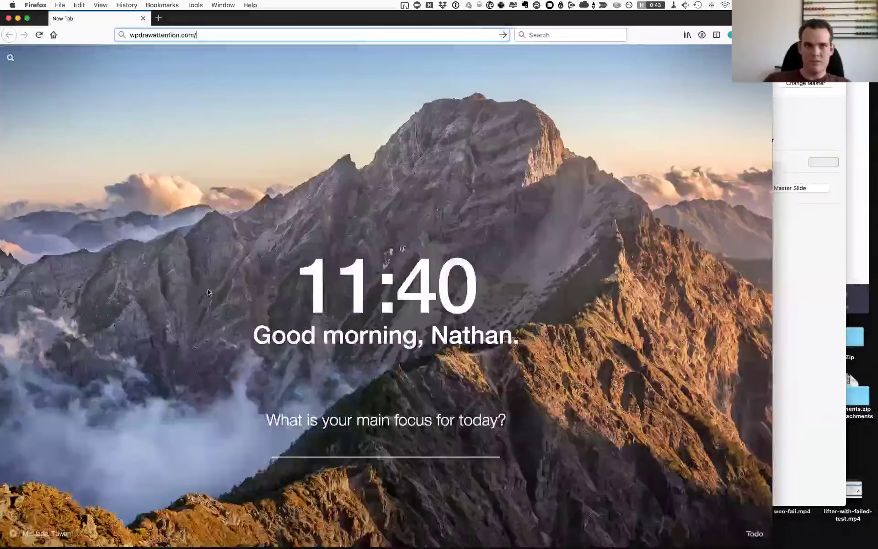
pyautogui.press('super+w')
# Return to the Keynote deck and look back through slides 8, 7 and 3 to the opening slide.
pyautogui.click(388, 231)
pyautogui.click(115, 311)
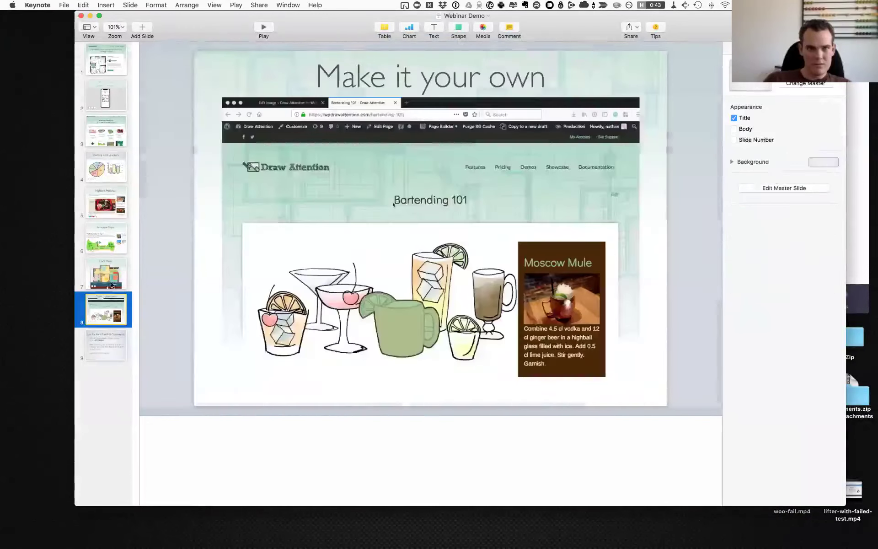
pyautogui.click(114, 272)
pyautogui.click(106, 132)
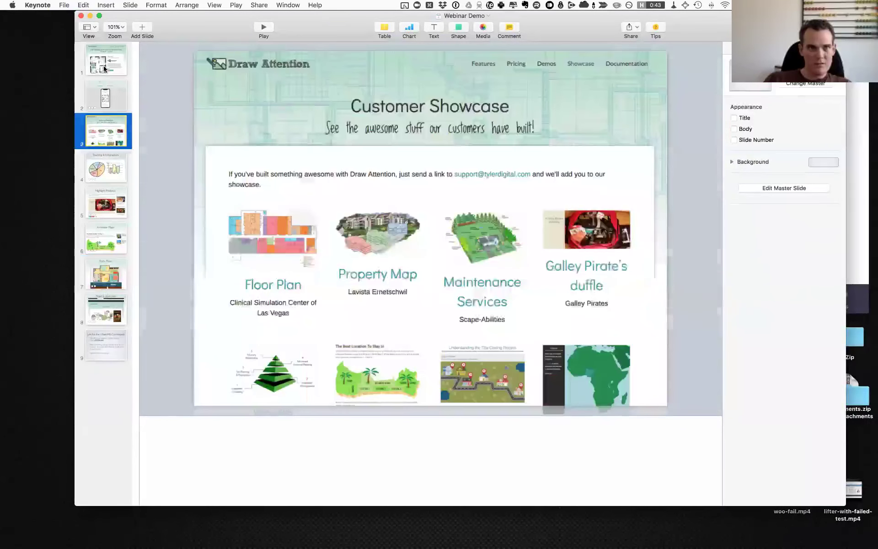
pyautogui.click(106, 59)
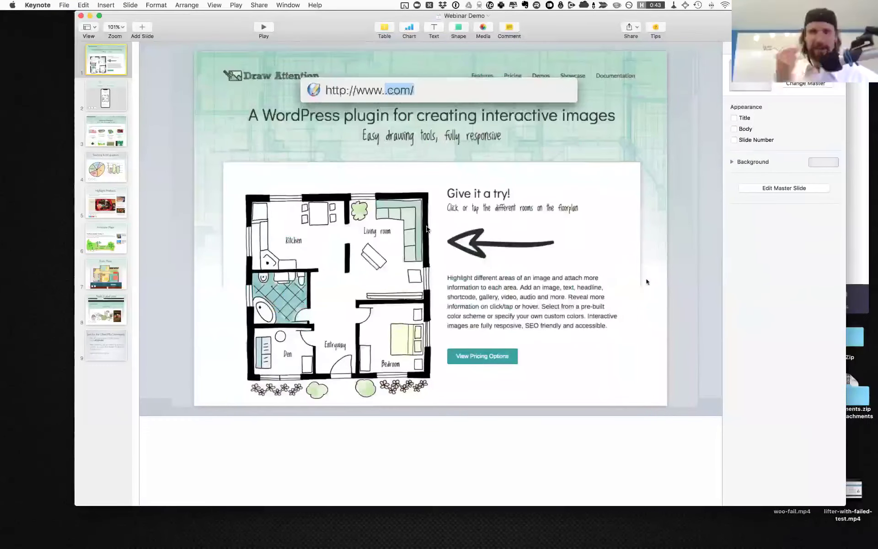
# Open wpdrawattention.com in Firefox and review the homepage sections on drawing tools, highlights and customizable colors.
pyautogui.write('wpdrawattention')
pyautogui.press('Return')
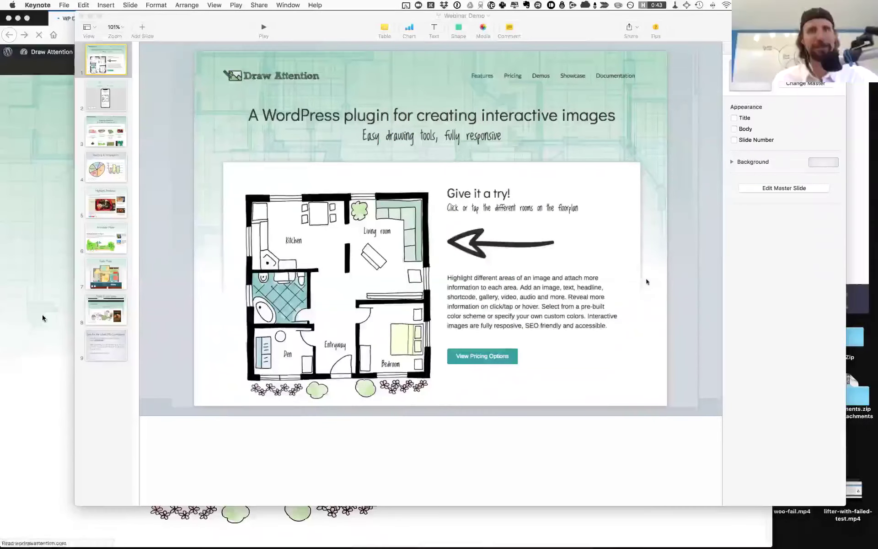
pyautogui.click(28, 372)
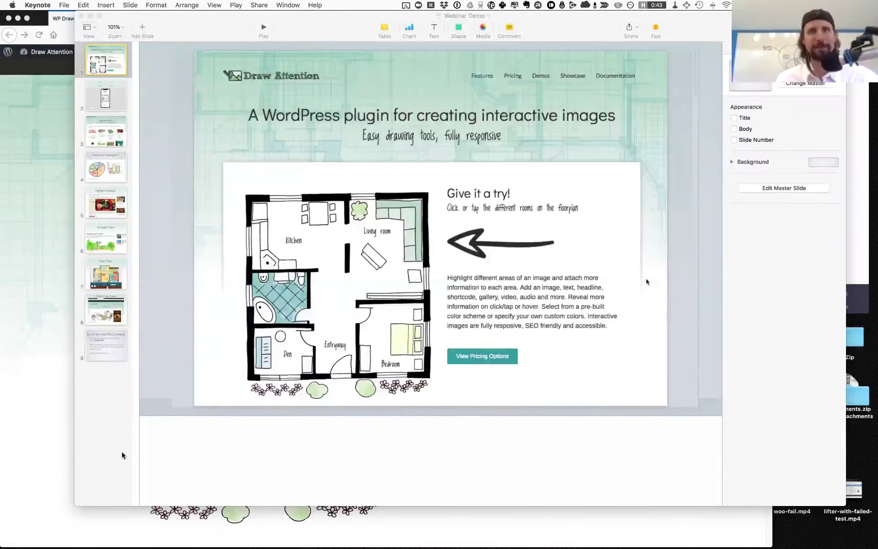
pyautogui.scroll(-5, 122, 454)
pyautogui.scroll(-10, 121, 457)
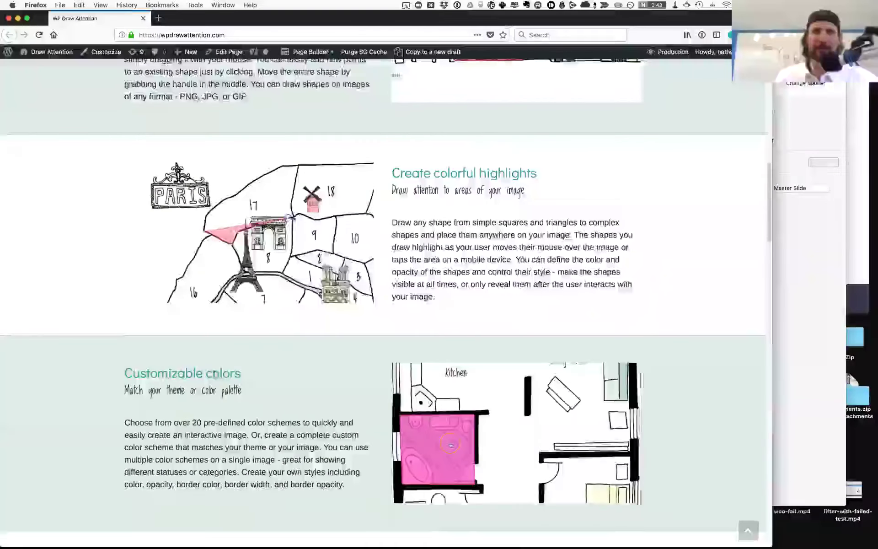
pyautogui.scroll(3, 431, 360)
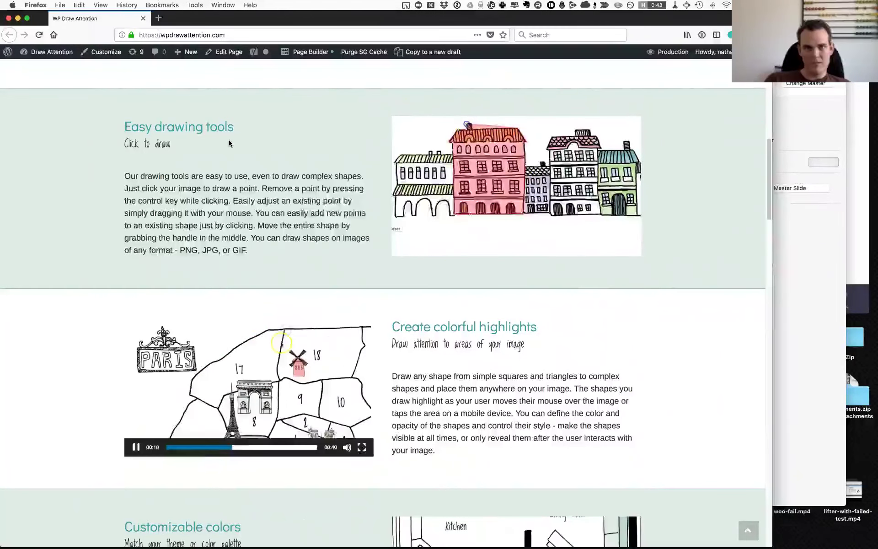
# Switch to Keynote and play, then pause, the Bartending 101 movie on the "Make it your own" slide.
pyautogui.press('super+Tab')
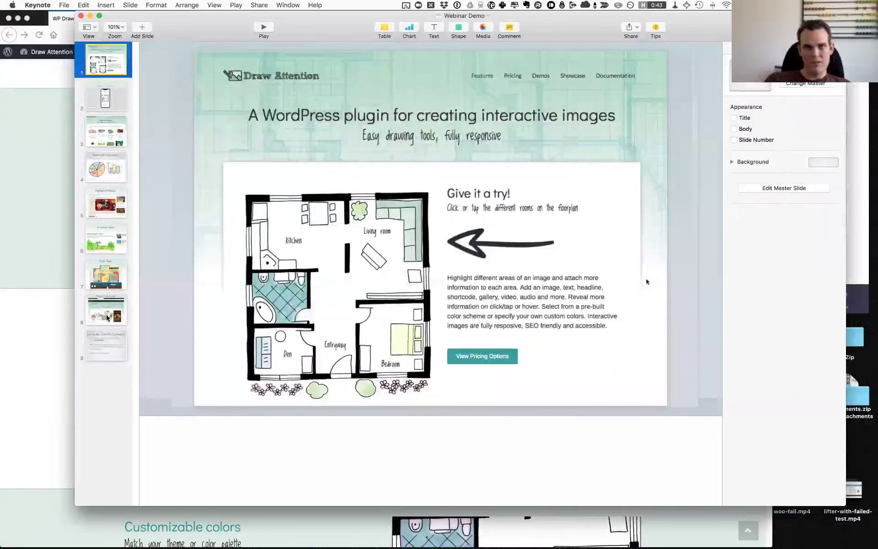
pyautogui.click(107, 317)
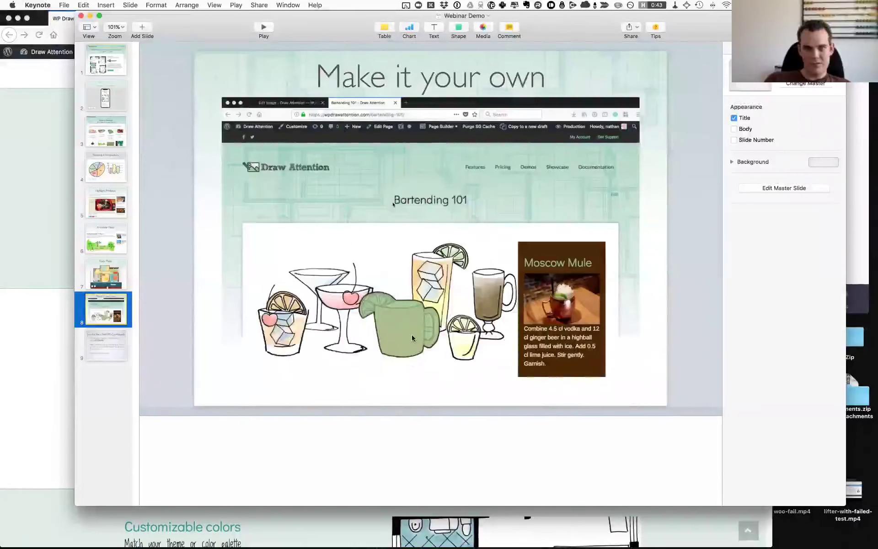
pyautogui.click(411, 303)
pyautogui.click(429, 252)
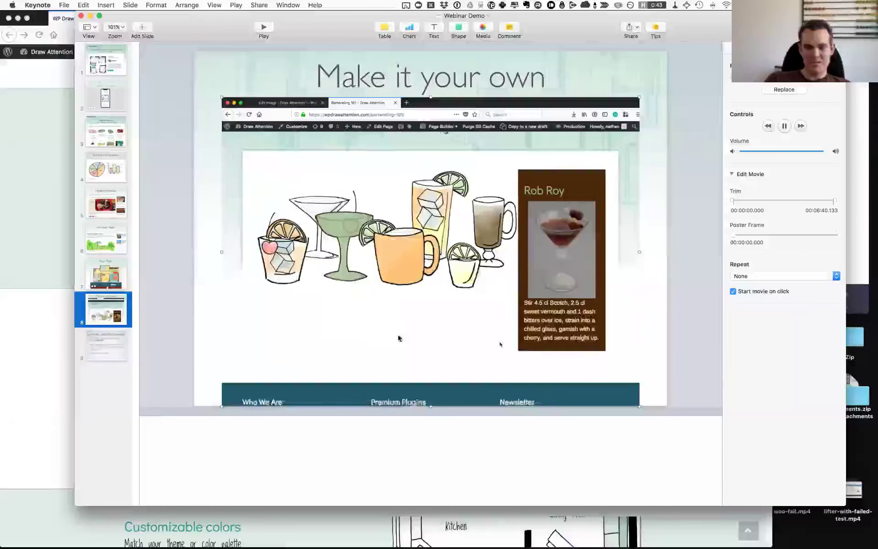
pyautogui.click(430, 252)
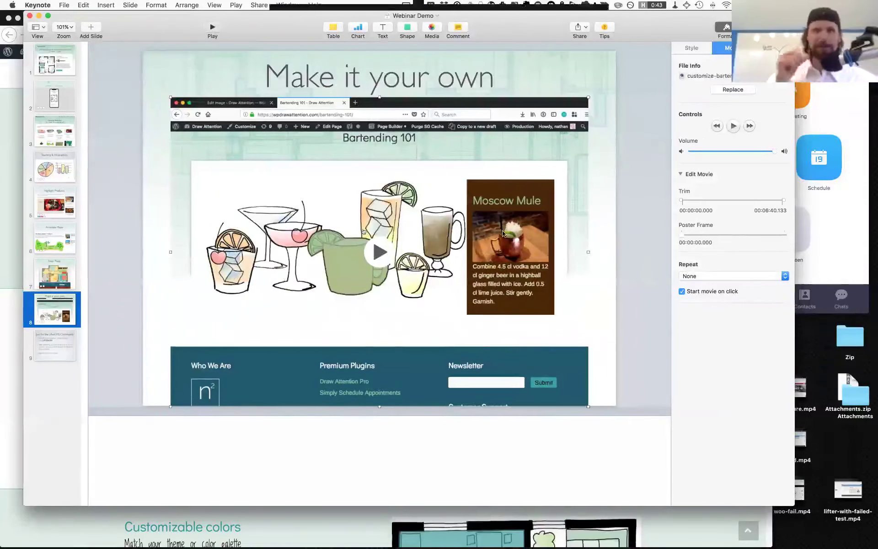
# Present the "Make it your own" slide, skip its movie ahead to about 4:17, and return to that slide in the editor.
pyautogui.press('alt+super+p')
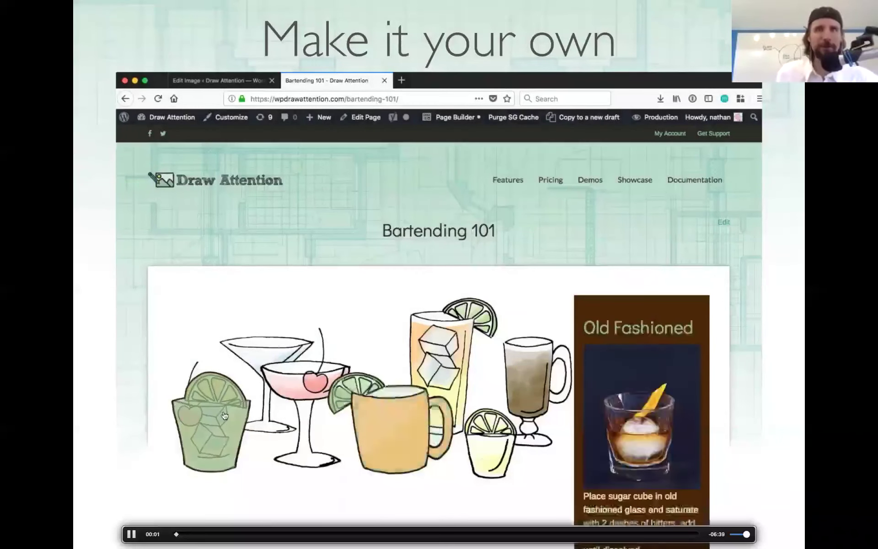
pyautogui.click(202, 534)
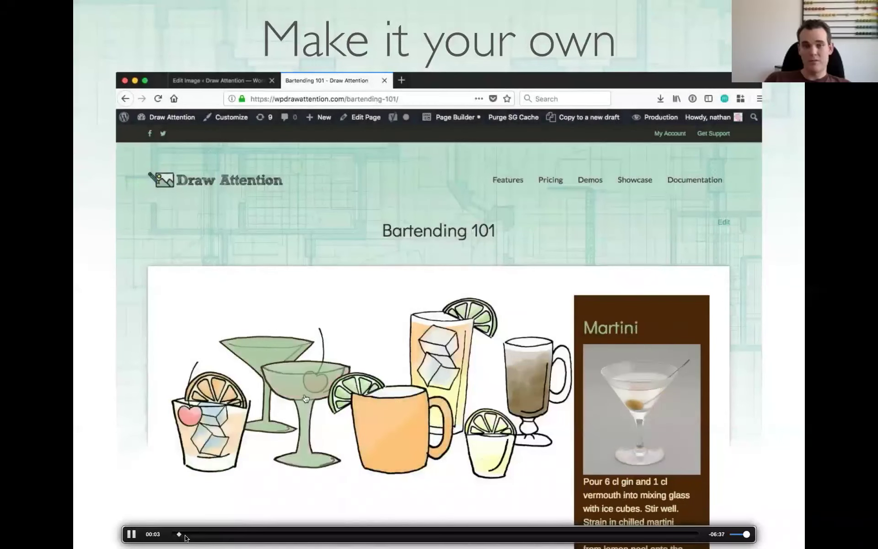
pyautogui.moveTo(328, 538); pyautogui.dragTo(494, 537)
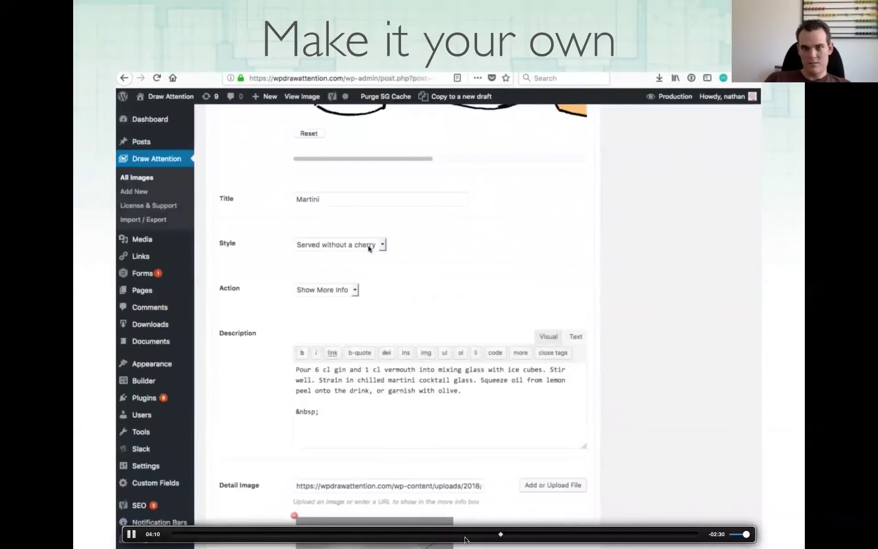
pyautogui.click(485, 535)
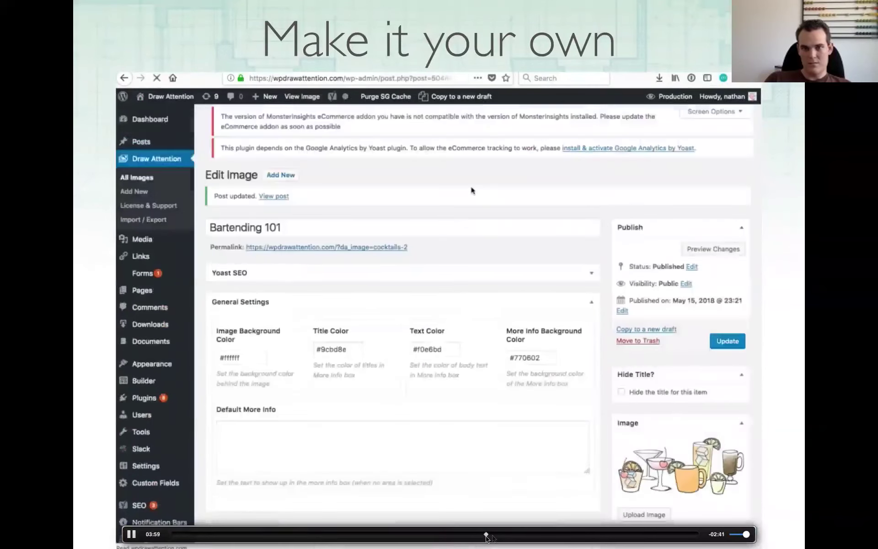
pyautogui.moveTo(503, 535); pyautogui.dragTo(510, 535)
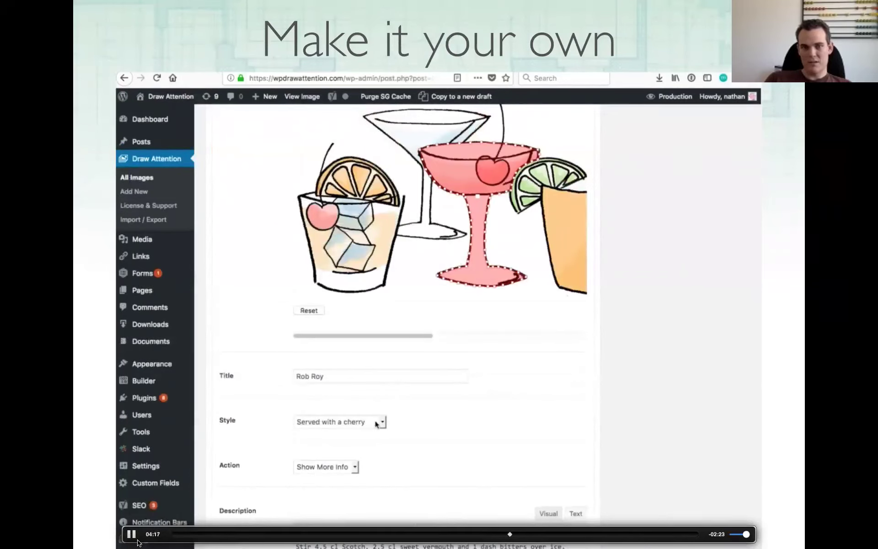
pyautogui.press('Right')
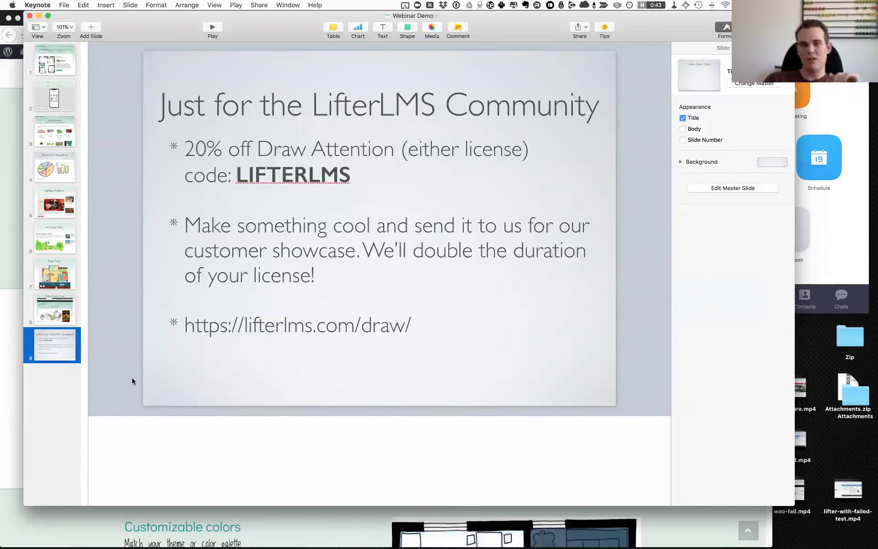
pyautogui.press('Up')
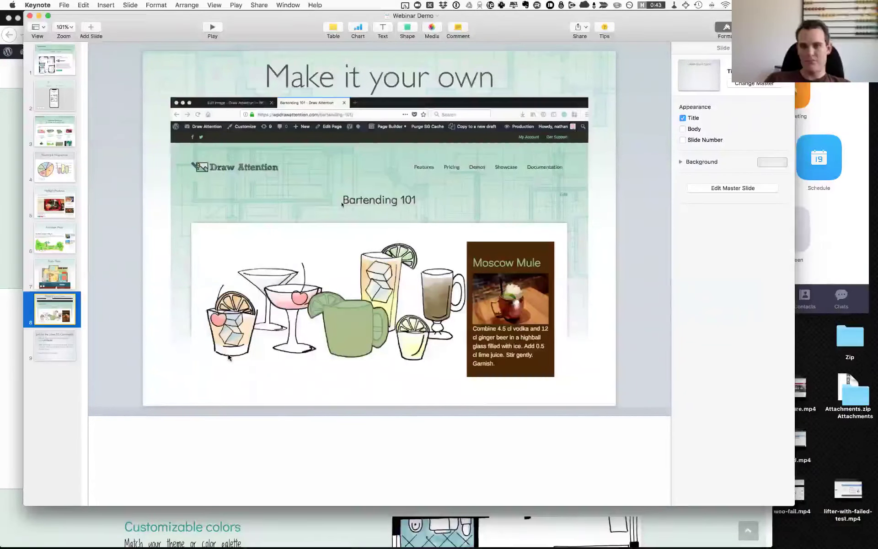
# Switch to Firefox and open the dynabu.com/wp-admin login page in a new tab.
pyautogui.press('super+Tab')
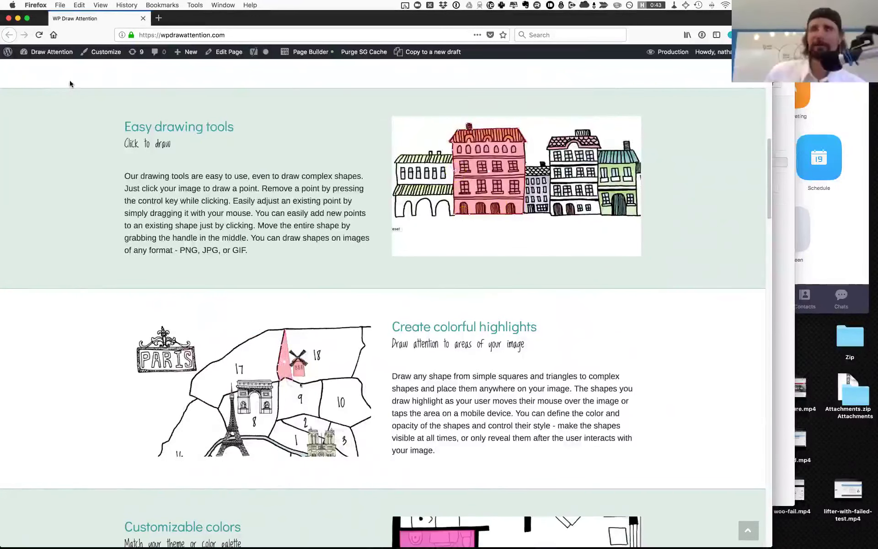
pyautogui.press('super+t')
pyautogui.write('dynabu.com/wp-')
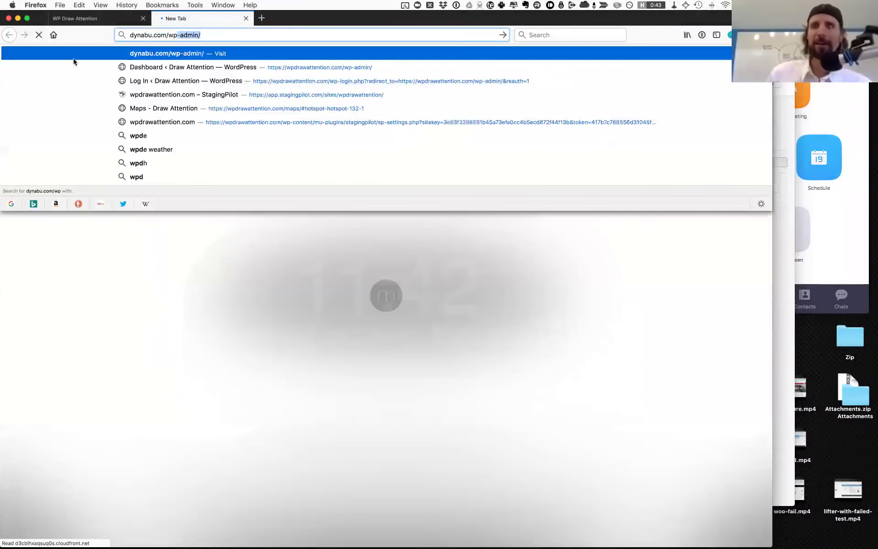
pyautogui.press('Return')
pyautogui.click(97, 21)
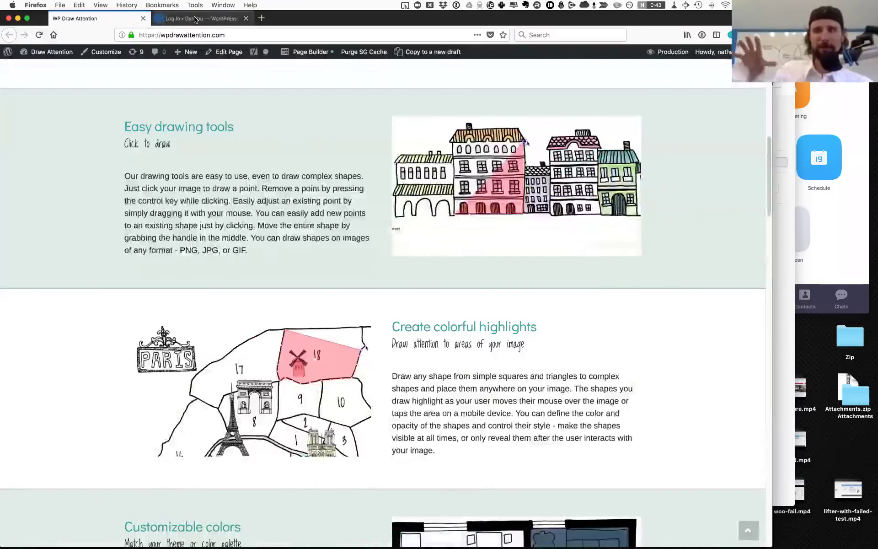
pyautogui.click(195, 20)
# Unlock the password manager with its master password and log in to the Dynabu WordPress site.
pyautogui.press('super+backslash')
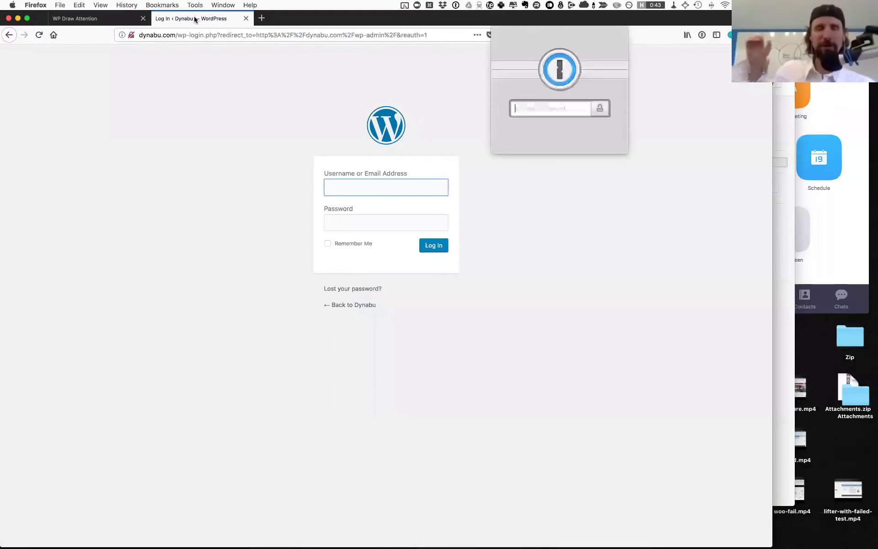
pyautogui.write('••••••••')
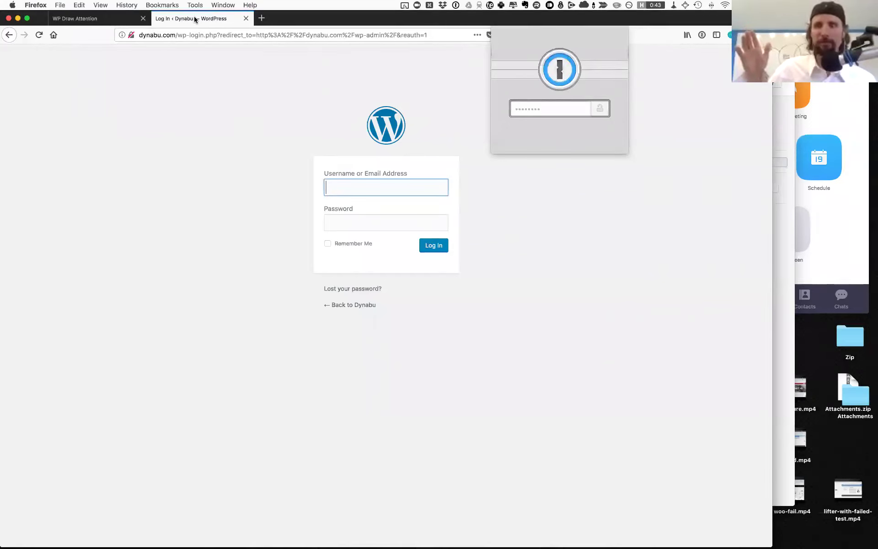
pyautogui.press('Return')
pyautogui.press('Return')
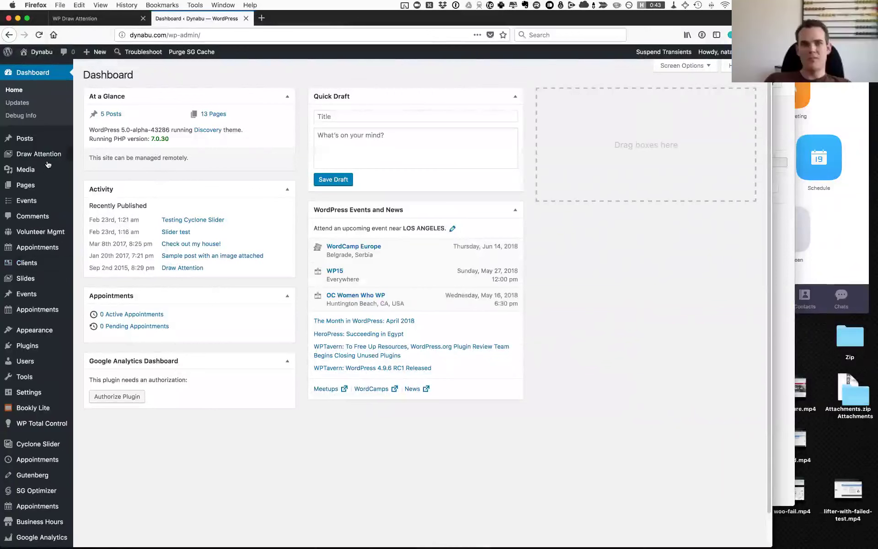
# Activate the Draw Attention Pro plugin from the site's installed plugins.
pyautogui.moveTo(46, 159)
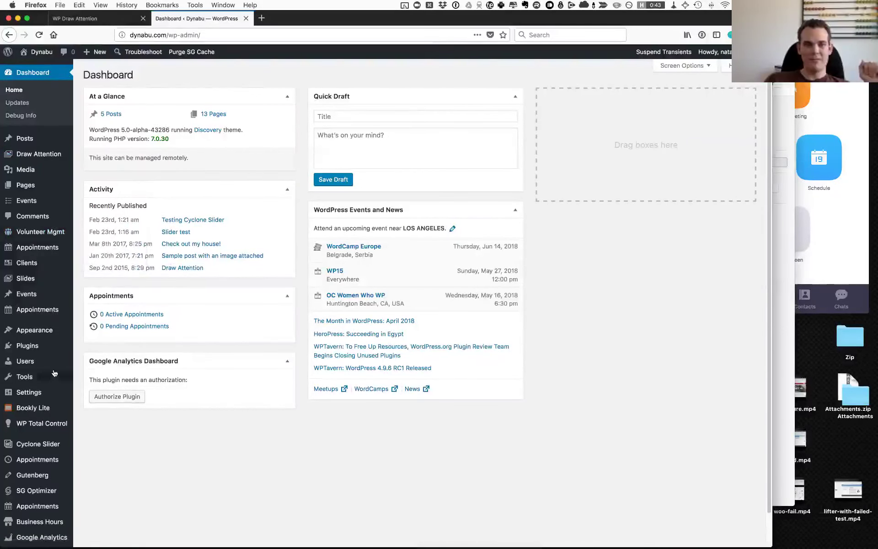
pyautogui.moveTo(39, 349)
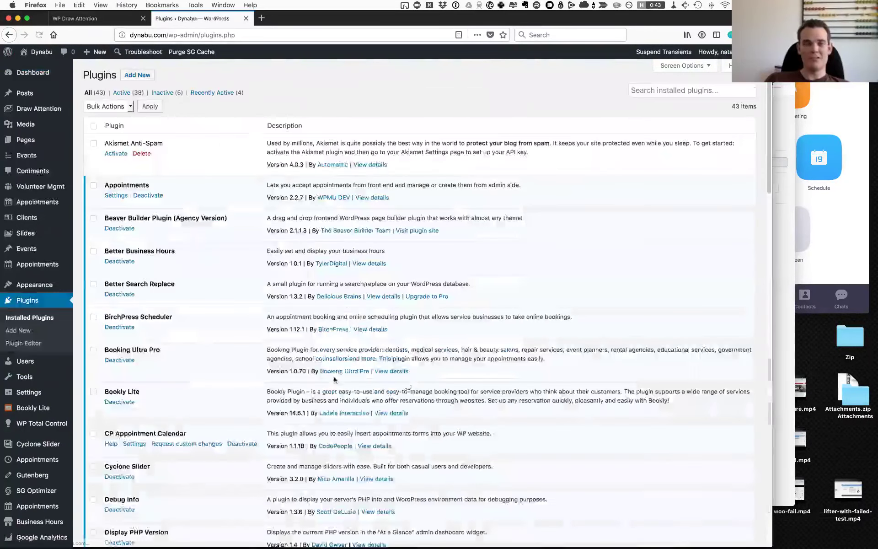
pyautogui.scroll(-2, 334, 382)
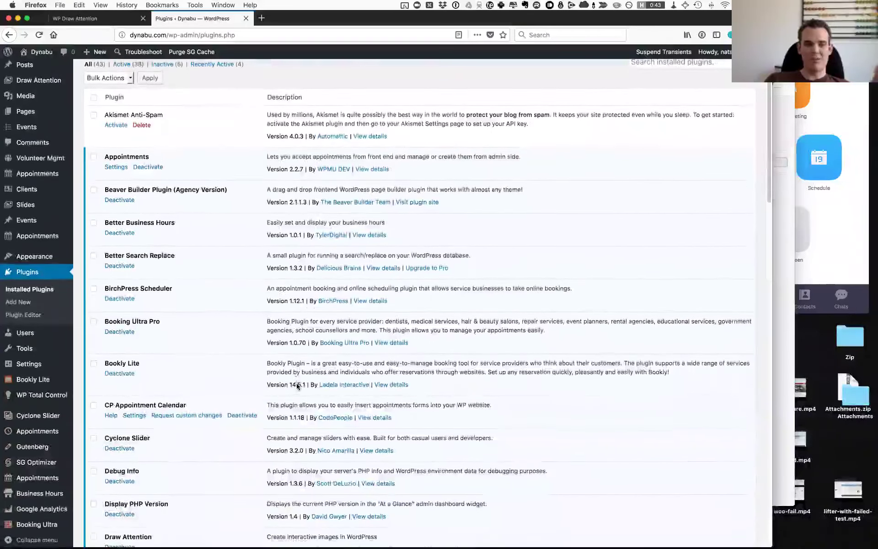
pyautogui.scroll(-5, 158, 441)
pyautogui.click(114, 433)
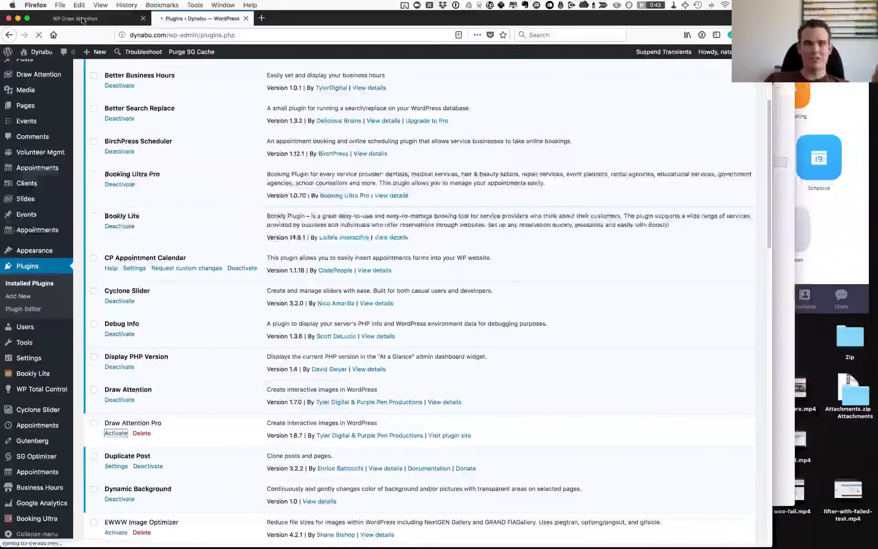
pyautogui.click(120, 19)
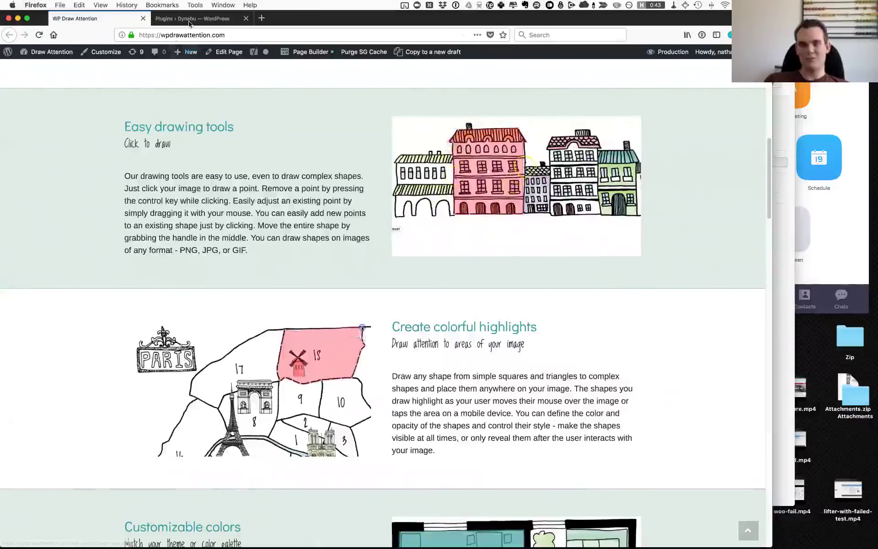
pyautogui.hotkey('ctrl', 'Tab')
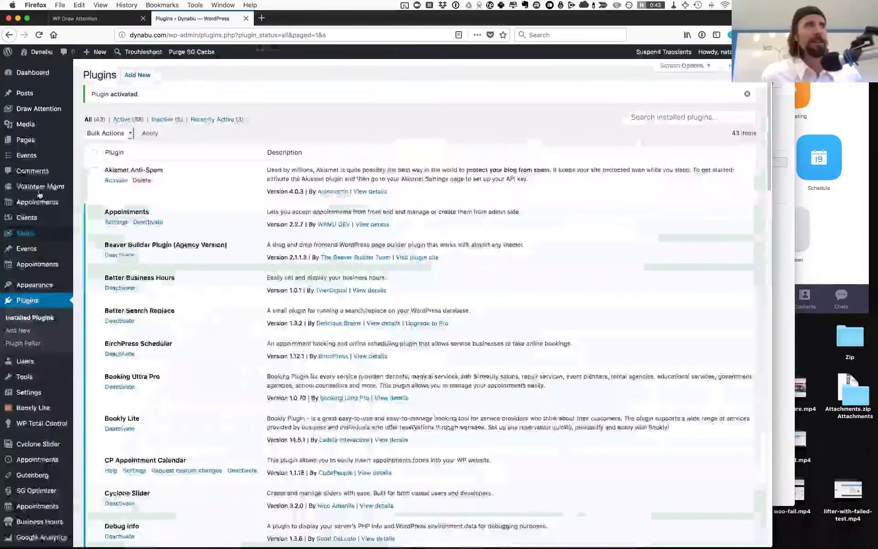
# Open the Draw Attention image list in the site admin and bring the WP Draw Attention homepage back up.
pyautogui.moveTo(38, 110)
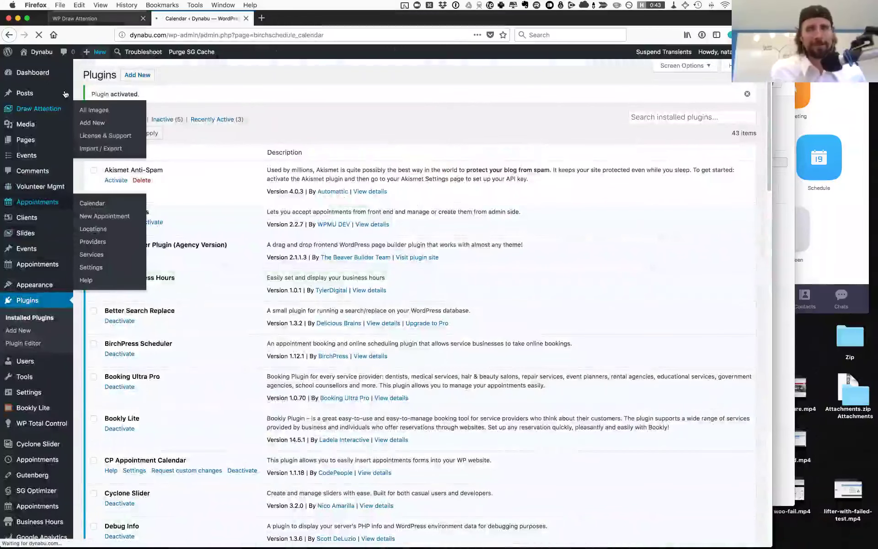
pyautogui.click(38, 110)
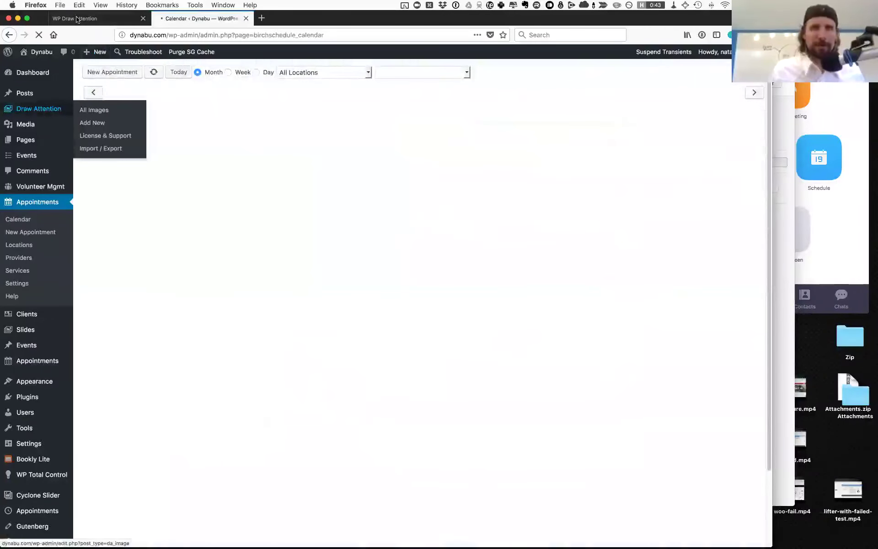
pyautogui.hotkey('ctrl', 'shift', 'Tab')
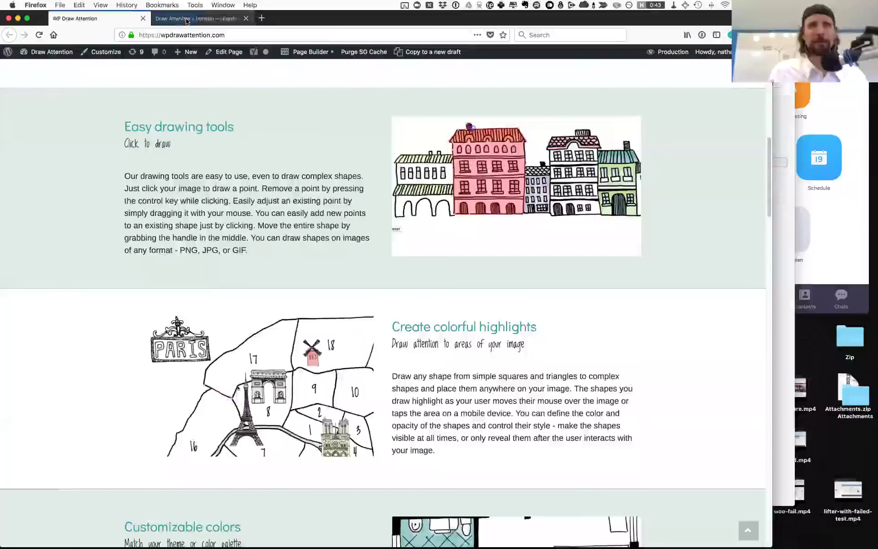
# Open the Picnic image for editing from the Draw Attention image list and expand its Parsnips hotspot area.
pyautogui.click(186, 21)
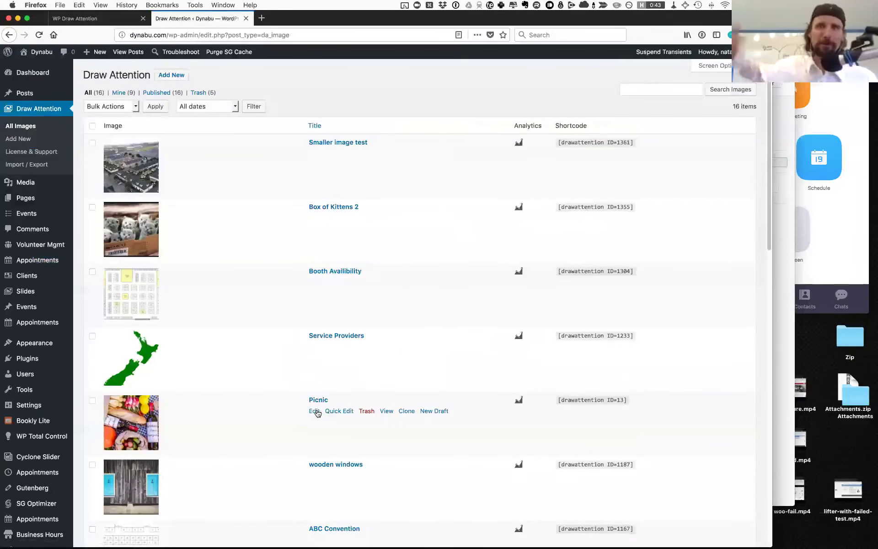
pyautogui.click(314, 411)
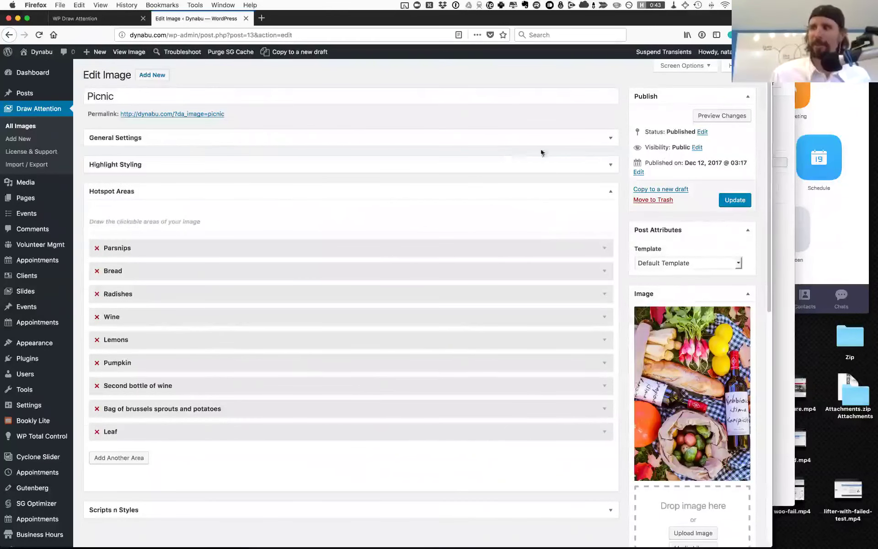
pyautogui.click(605, 250)
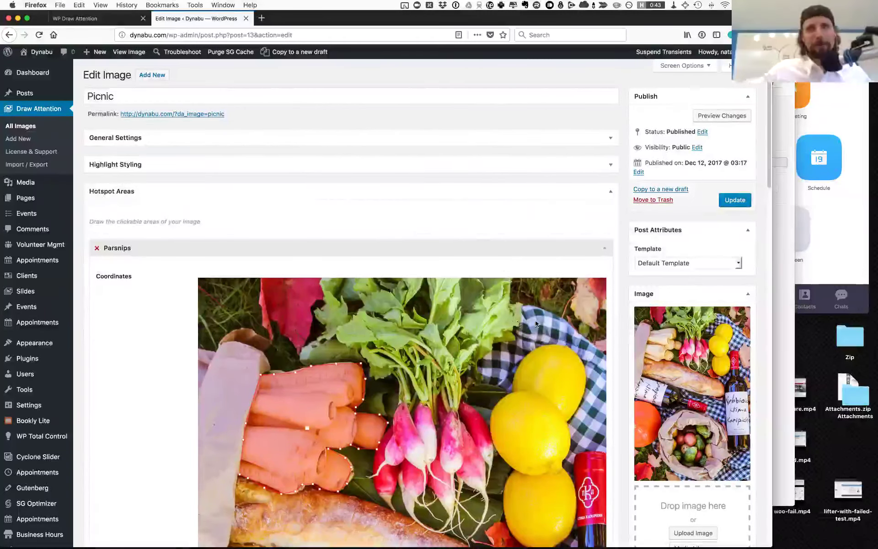
pyautogui.scroll(-1, 585, 325)
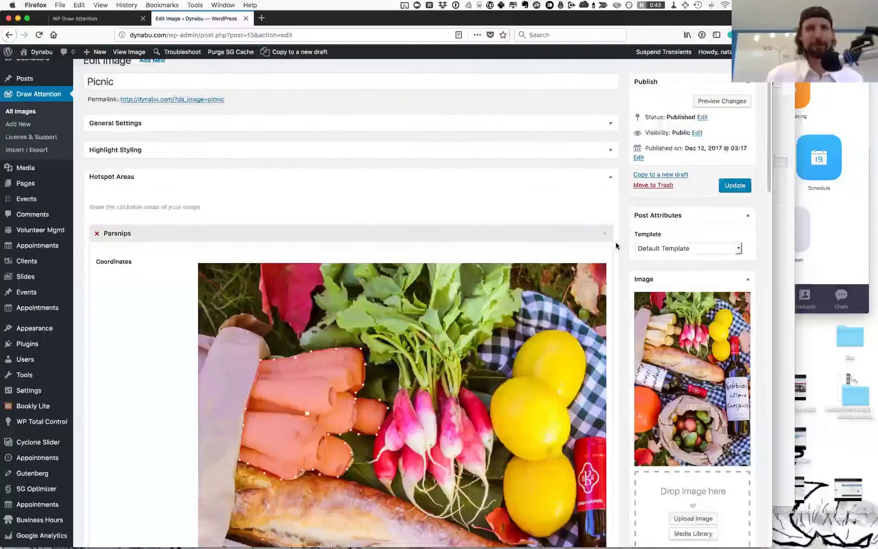
pyautogui.scroll(1, 608, 243)
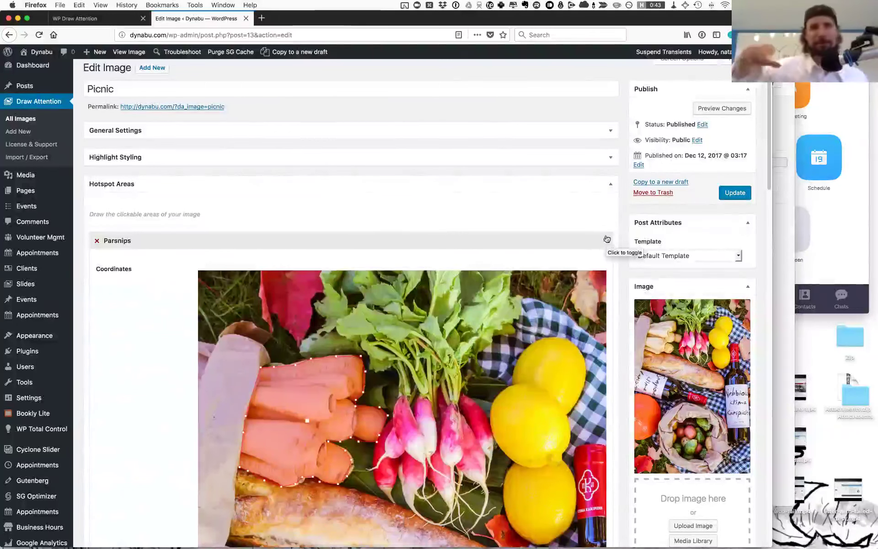
# Open the Picnic image's public page in a new background tab and collapse the Parsnips hotspot area.
pyautogui.keyDown('super'); pyautogui.click(210, 110); pyautogui.keyUp('super')
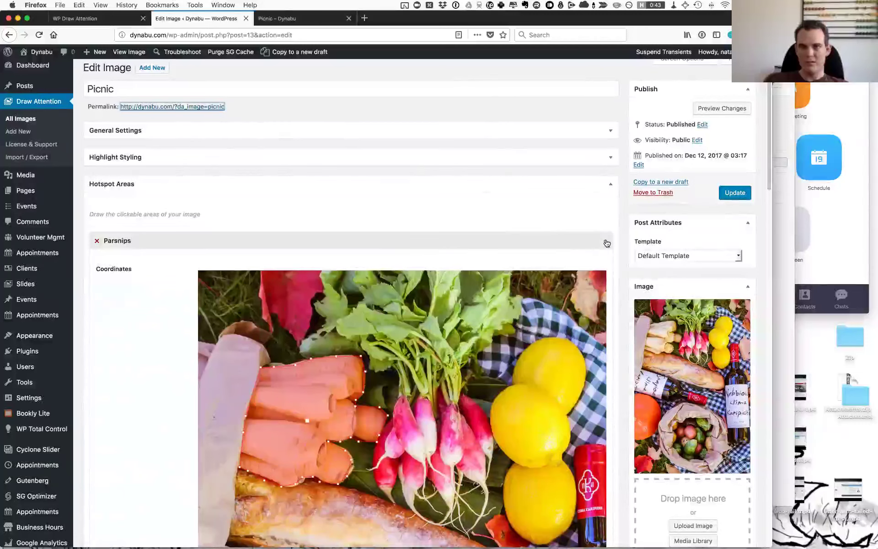
pyautogui.scroll(-2, 550, 229)
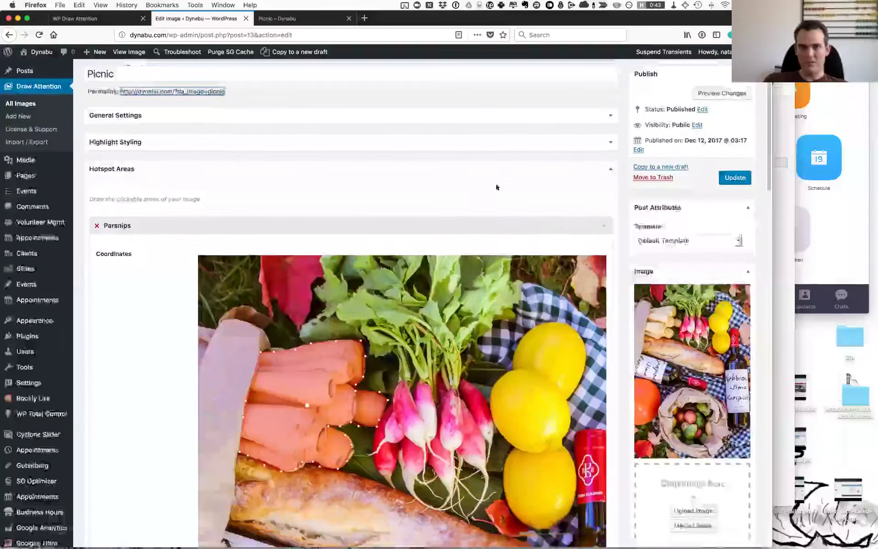
pyautogui.click(604, 199)
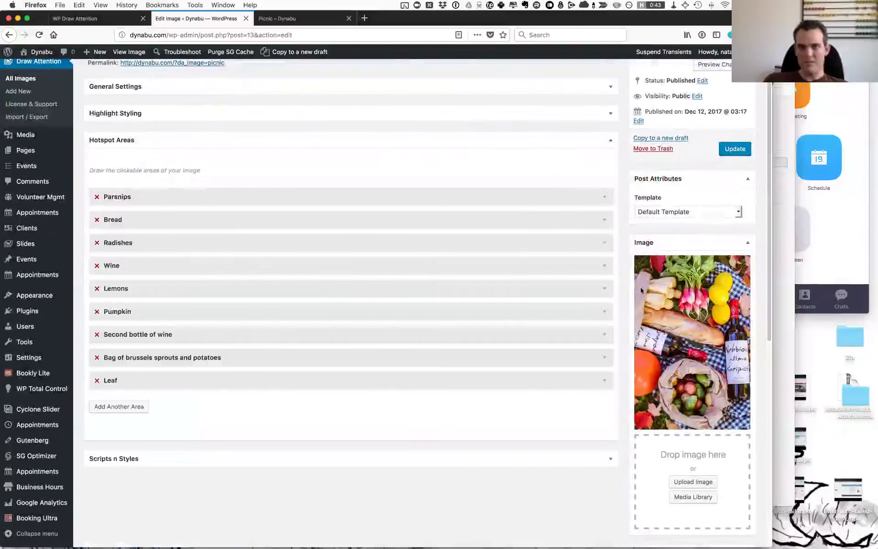
pyautogui.scroll(2, 609, 243)
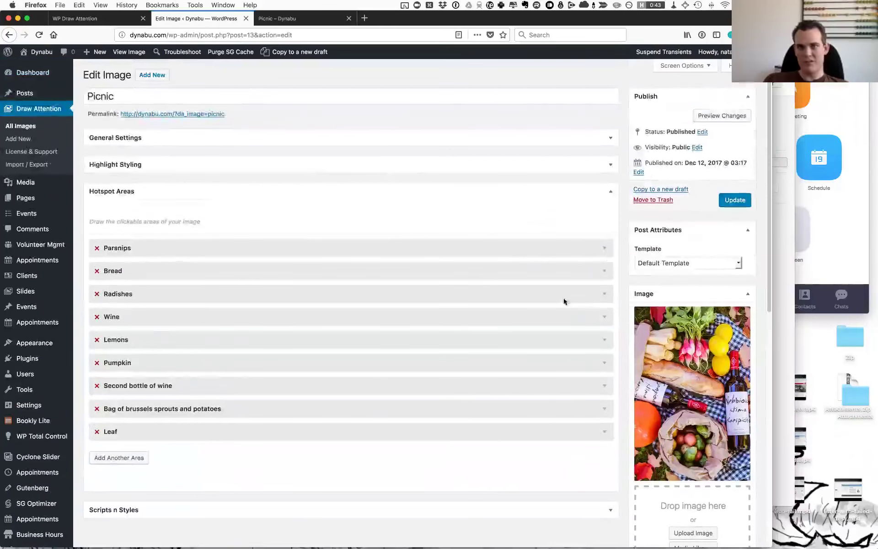
# Review the Picnic image's Highlight Styling options, leaving Highlight Styling and General Settings collapsed.
pyautogui.moveTo(694, 375)
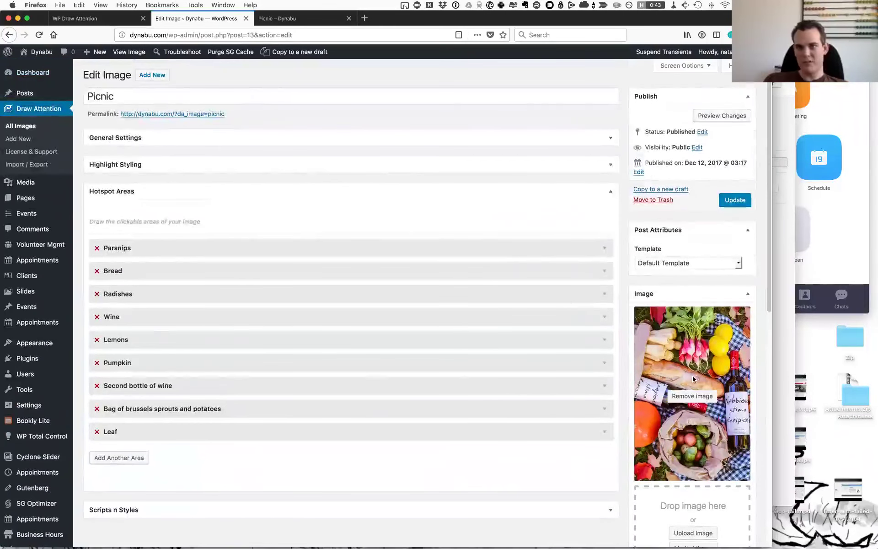
pyautogui.click(612, 165)
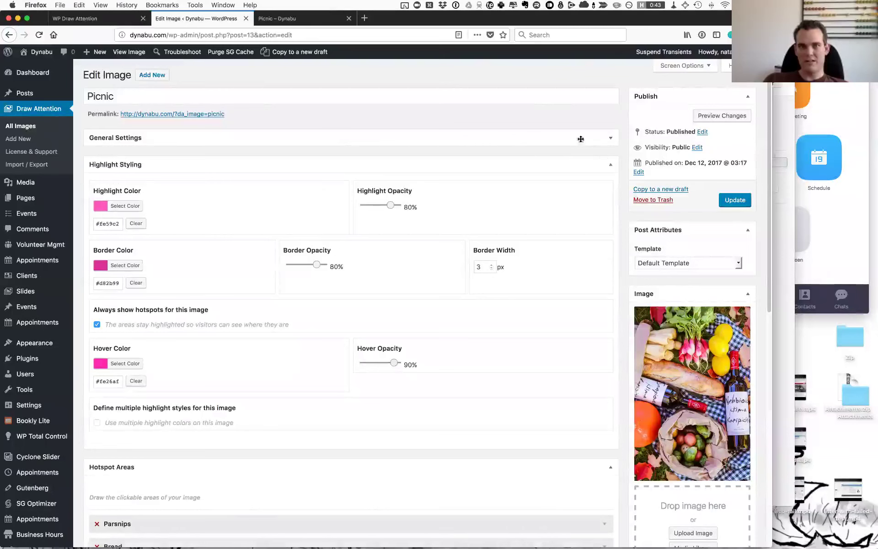
pyautogui.click(612, 137)
pyautogui.click(607, 163)
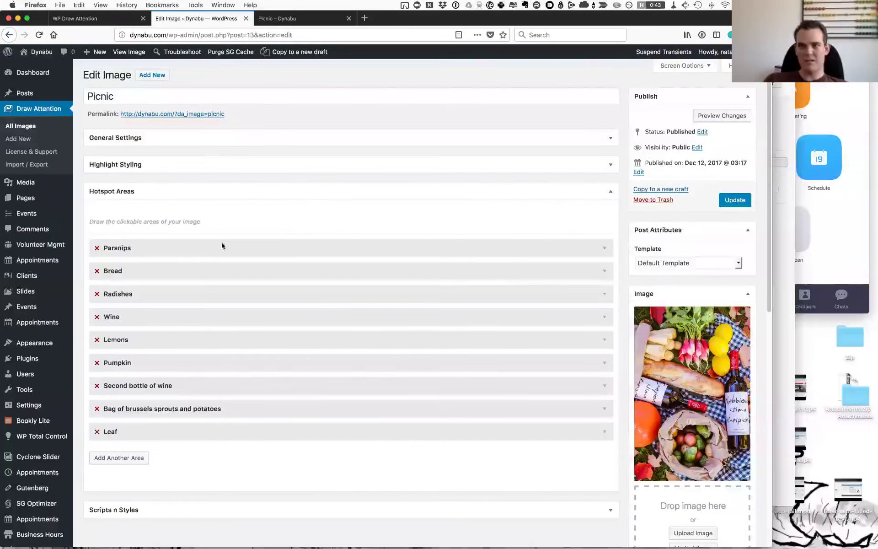
# Add another hotspot area and trace its outline around the bright red leaf in the picnic photo's lower-left corner.
pyautogui.click(112, 461)
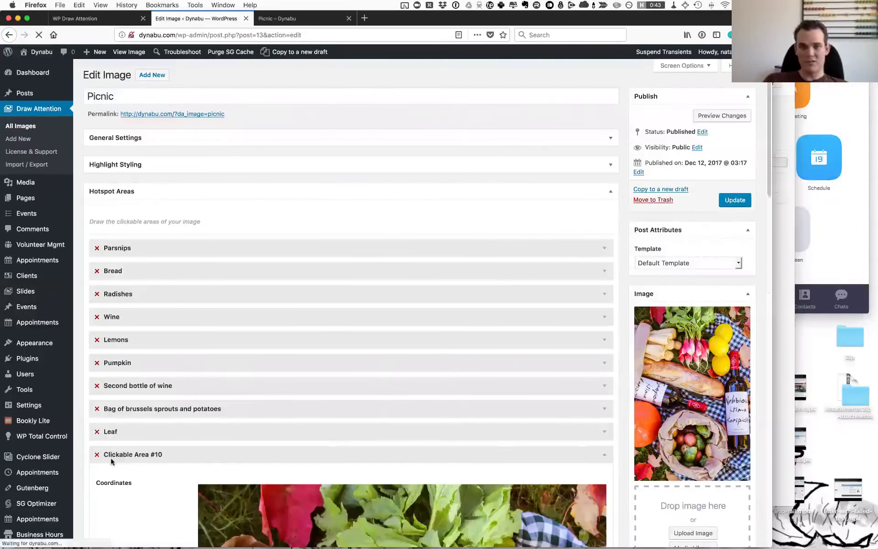
pyautogui.scroll(-5, 141, 492)
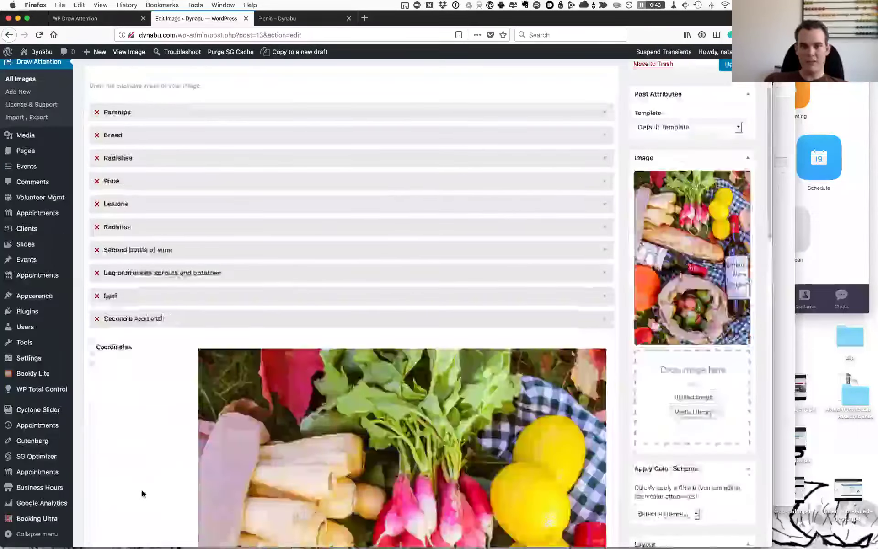
pyautogui.scroll(-10, 142, 493)
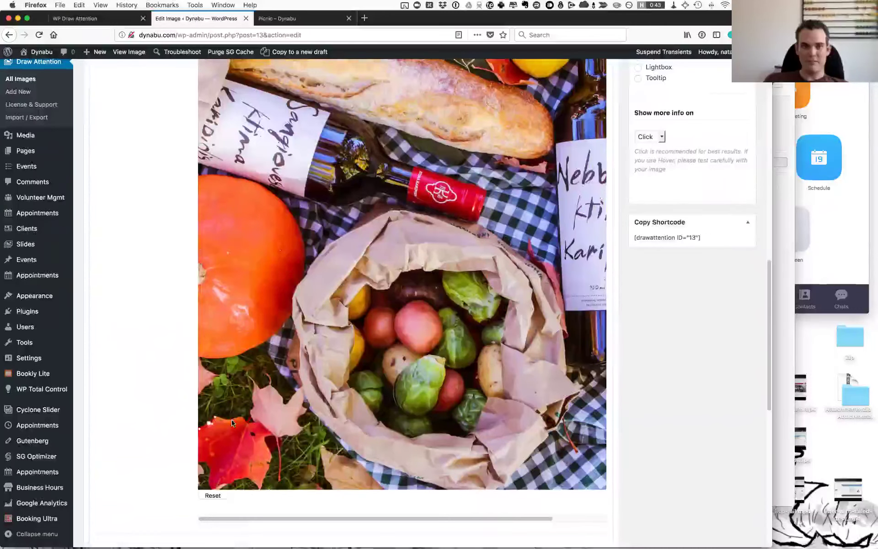
pyautogui.click(263, 426)
pyautogui.click(273, 456)
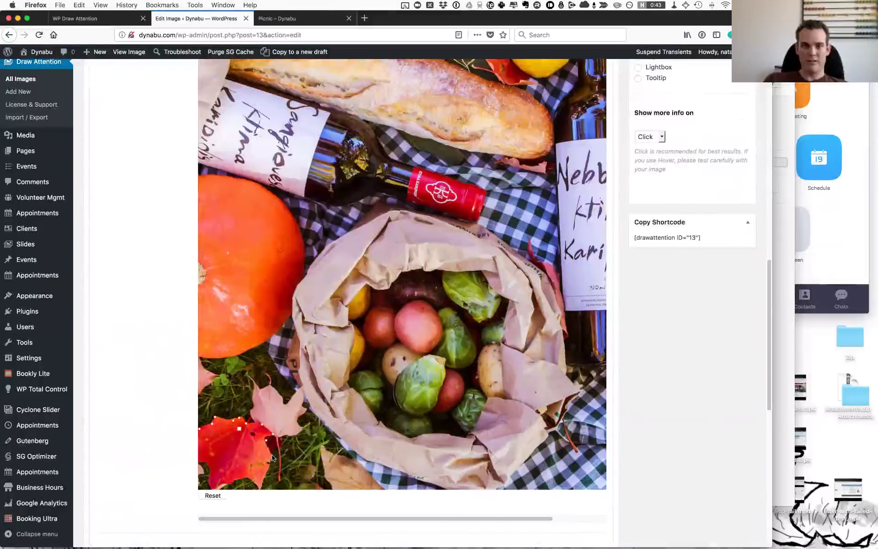
pyautogui.click(261, 487)
pyautogui.click(229, 485)
pyautogui.click(217, 488)
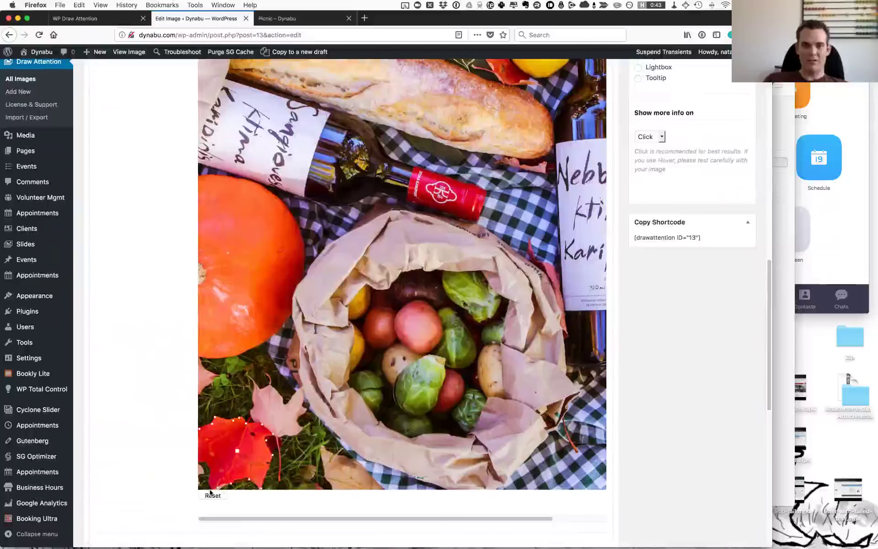
pyautogui.click(210, 484)
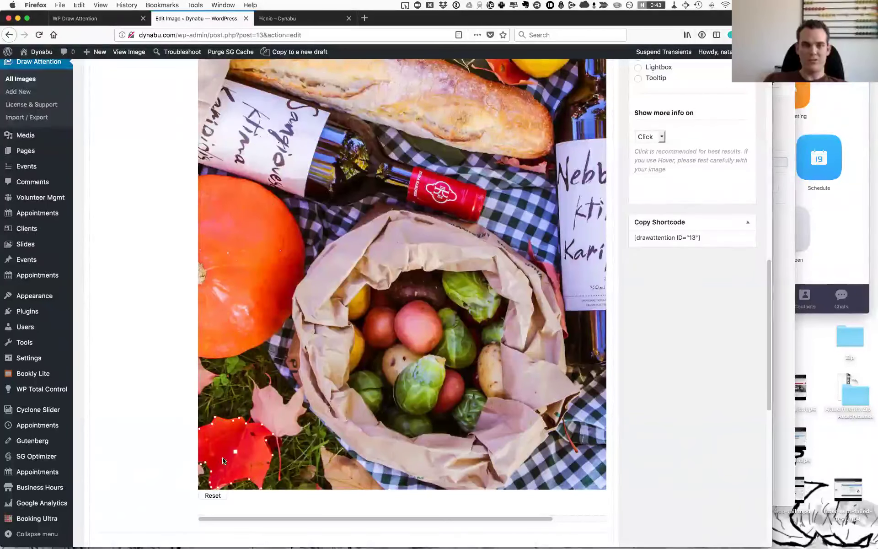
pyautogui.moveTo(235, 455); pyautogui.dragTo(235, 452)
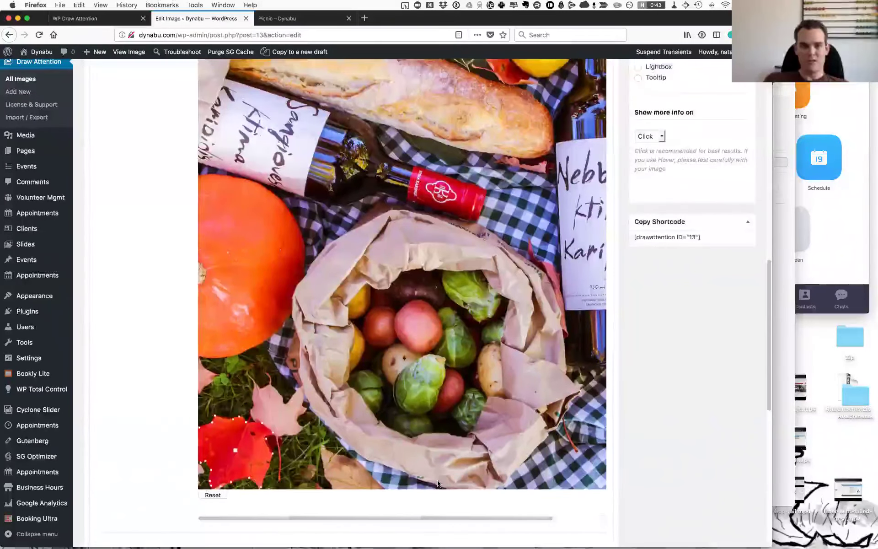
# Title the new clickable area "Leaf".
pyautogui.scroll(-1, 436, 482)
pyautogui.scroll(-4, 286, 426)
pyautogui.click(283, 395)
pyautogui.write('Leaf')
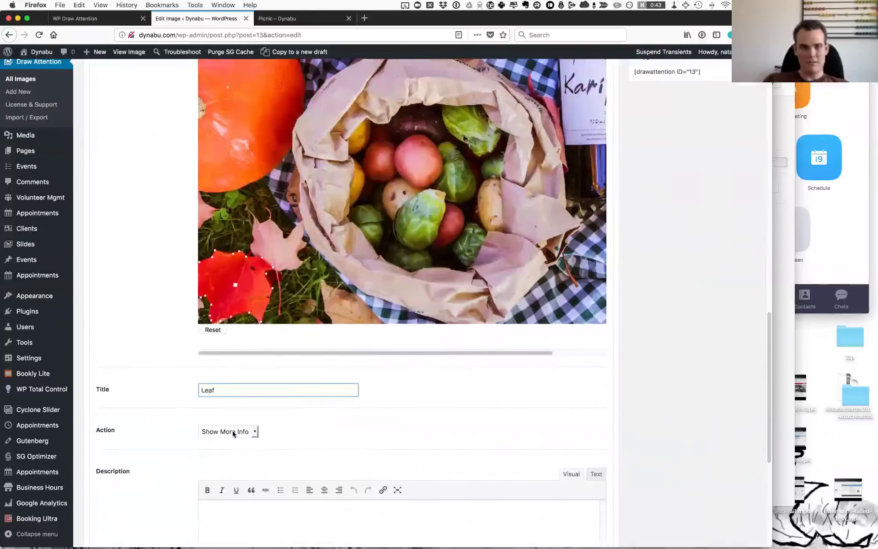
# Fill the Leaf area's description with a lorem ipsum paragraph, making "nostrud" bold and underlining "sit".
pyautogui.scroll(-3, 256, 421)
pyautogui.click(276, 415)
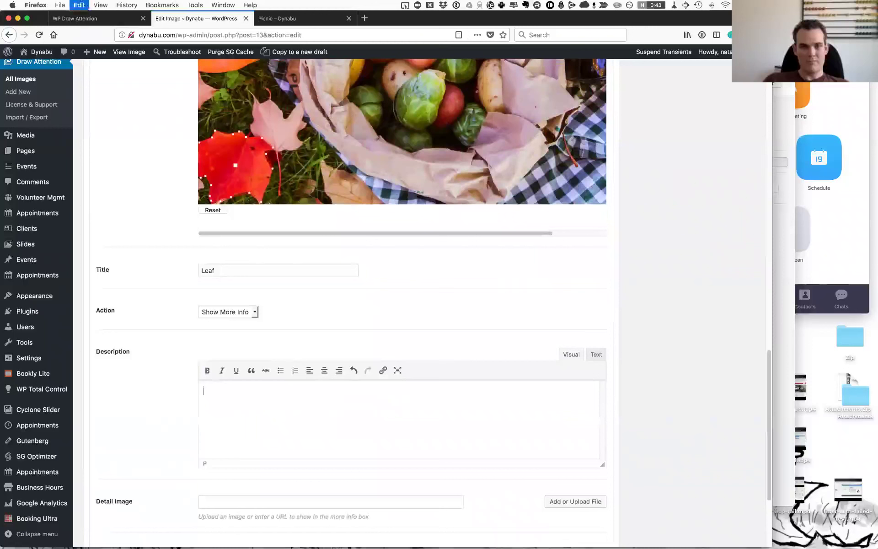
pyautogui.write('Lorem ipsum dolor sit amet, consectetur adipisicing elit, sed do eiusmod tempor incididunt ut labore et dolore magna aliqua. Ut enim ad minim veniam, quis nostrud exercitation ullamco laboris nisi ut aliquip ex ea commodo consequat. Duis aute irure dolor in reprehenderit in voluptate velit esse cillum dolore eu fugiat nulla pariatur. Excepteur sint occaecat cupidatat non proident, sunt in culpa qui officia deserunt mollit anim id est laborum.')
pyautogui.press('super+b')
pyautogui.click(265, 389)
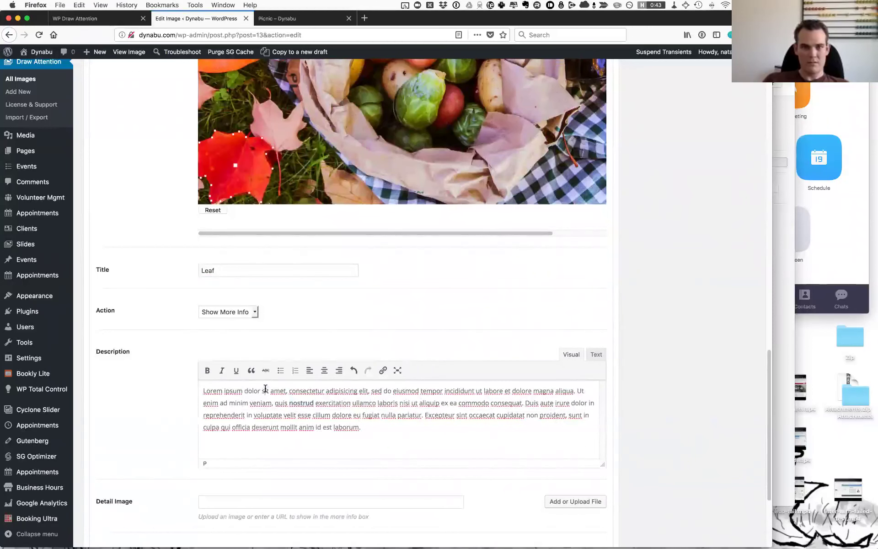
pyautogui.click(236, 371)
pyautogui.click(231, 391)
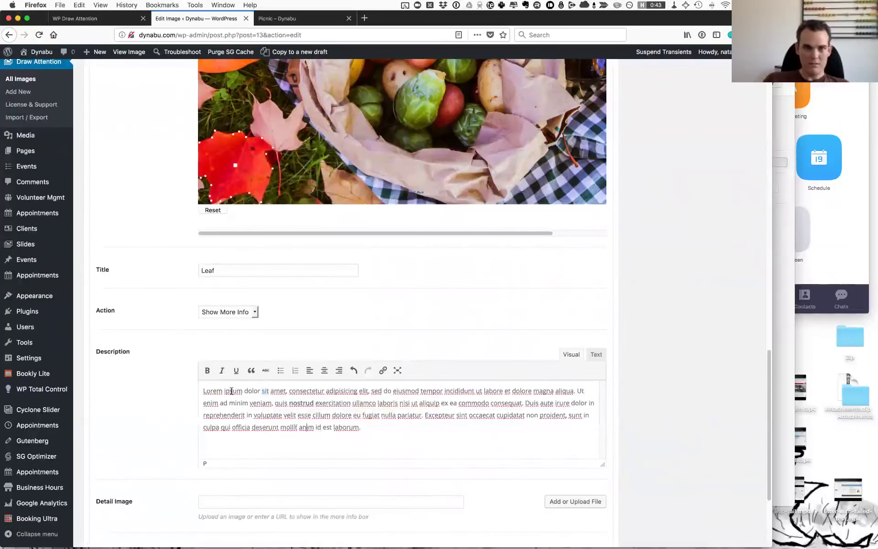
# Keep the area's action as Show More Info and set leaf.png from the media library as its detail image.
pyautogui.click(217, 315)
pyautogui.click(159, 318)
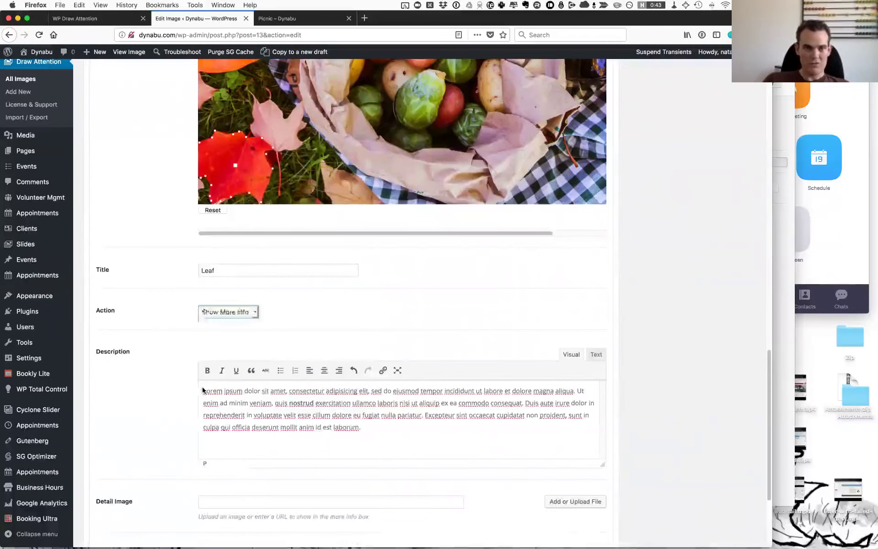
pyautogui.scroll(-3, 323, 419)
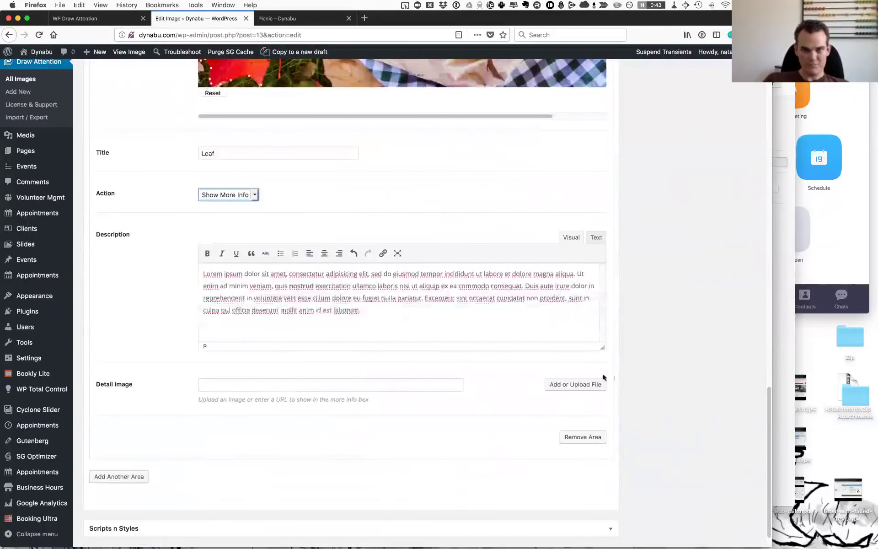
pyautogui.click(587, 385)
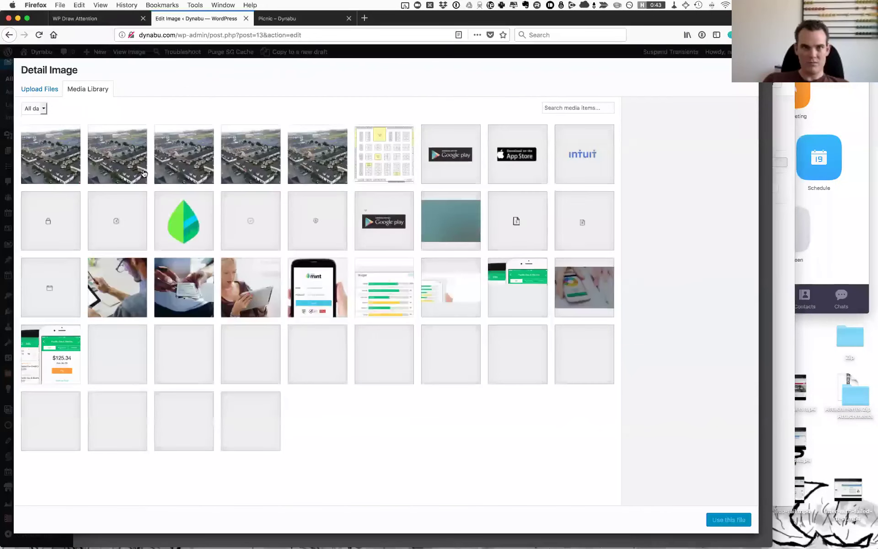
pyautogui.click(182, 219)
pyautogui.click(711, 518)
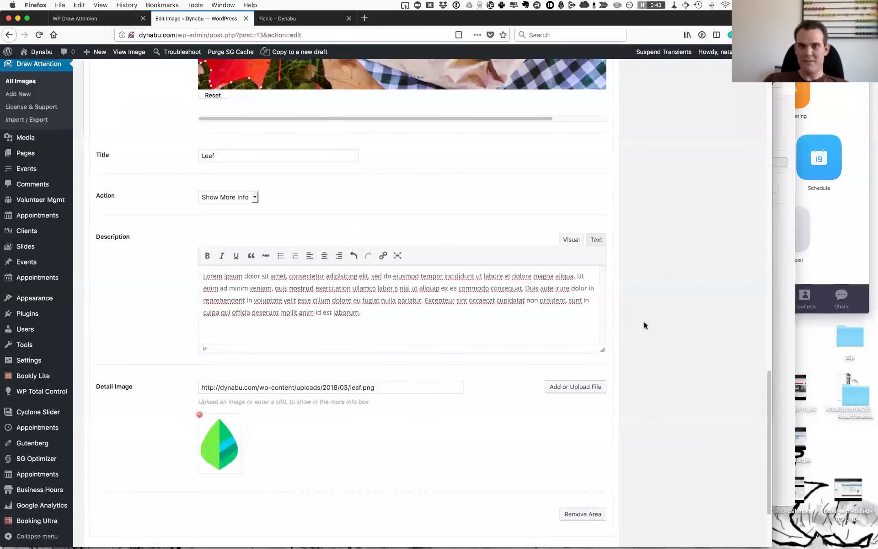
# Update the Picnic image to save the new Leaf hotspot area.
pyautogui.scroll(10, 646, 325)
pyautogui.scroll(15, 646, 328)
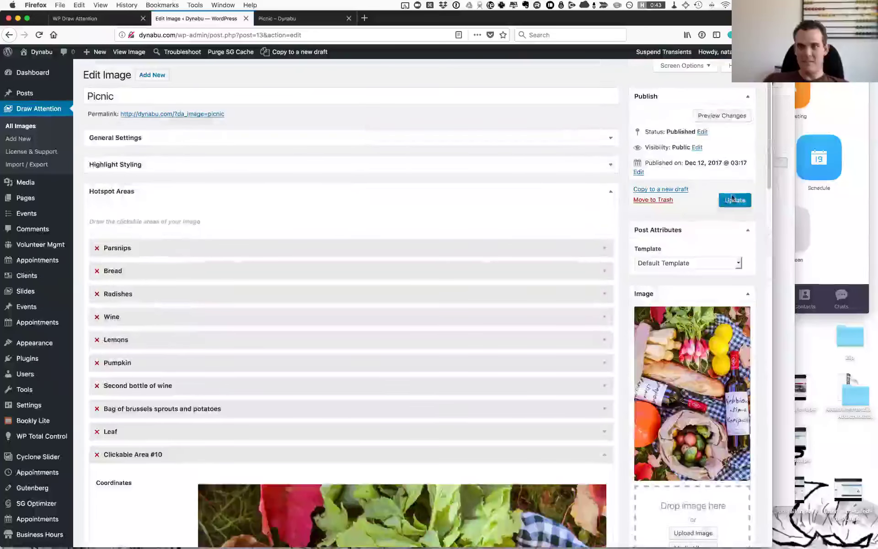
pyautogui.click(733, 200)
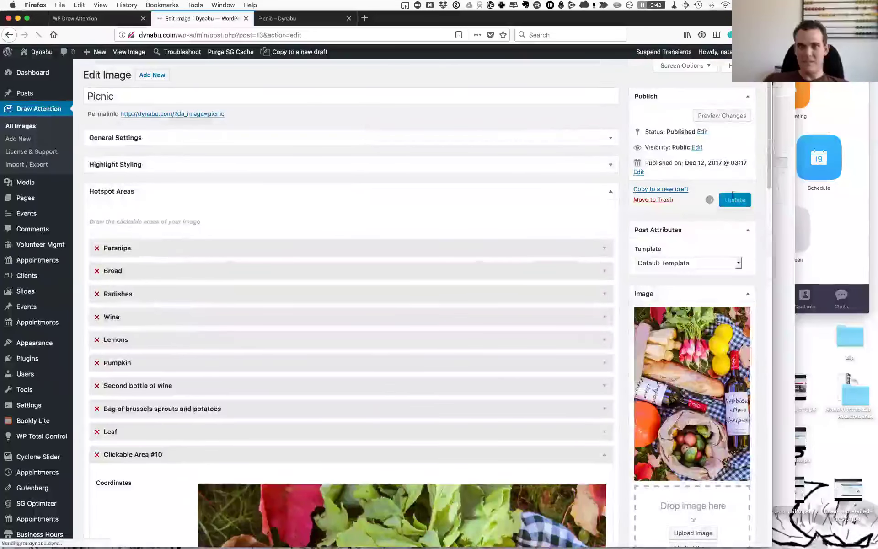
# Switch to the public Picnic page and show the red leaf hotspot's more-info content.
pyautogui.click(310, 19)
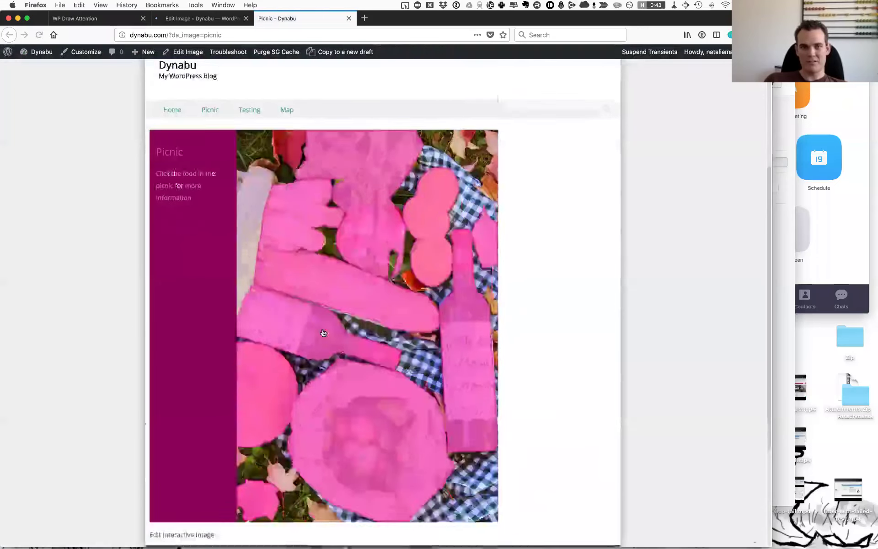
pyautogui.scroll(-5, 323, 332)
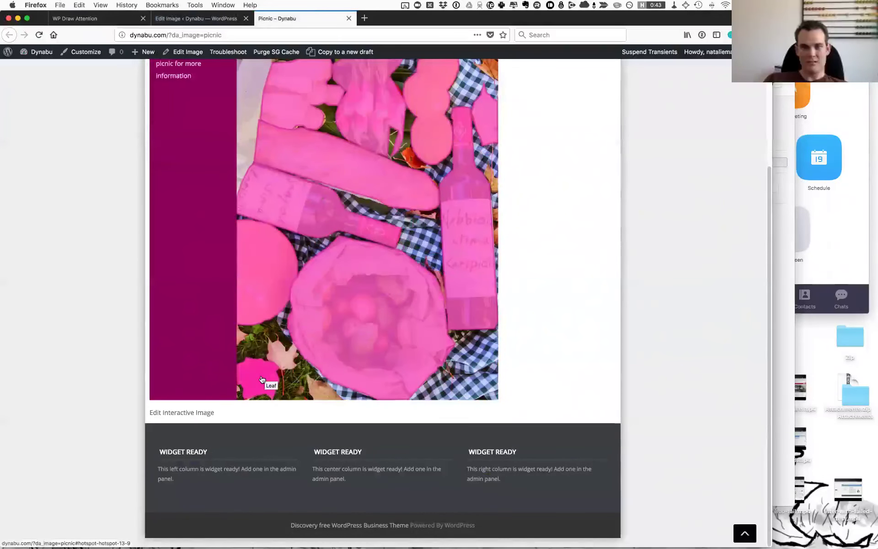
pyautogui.click(262, 380)
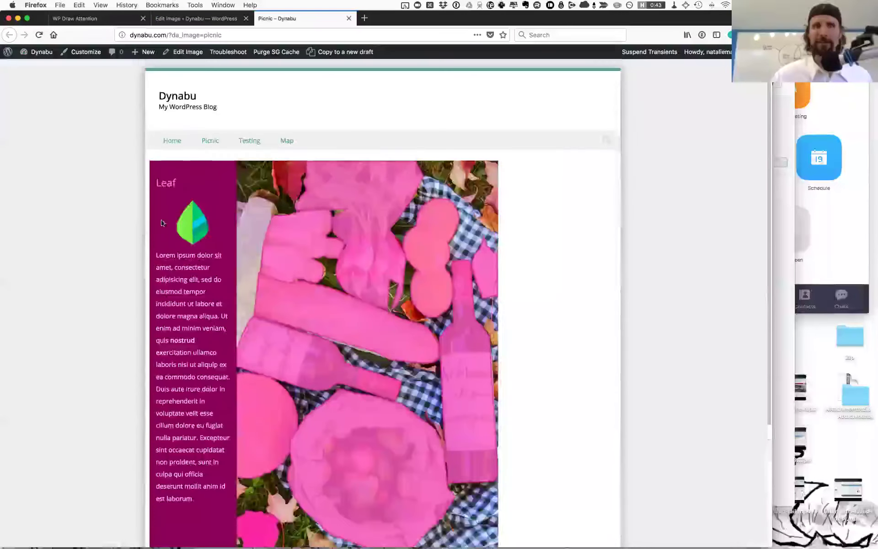
pyautogui.scroll(-1, 237, 434)
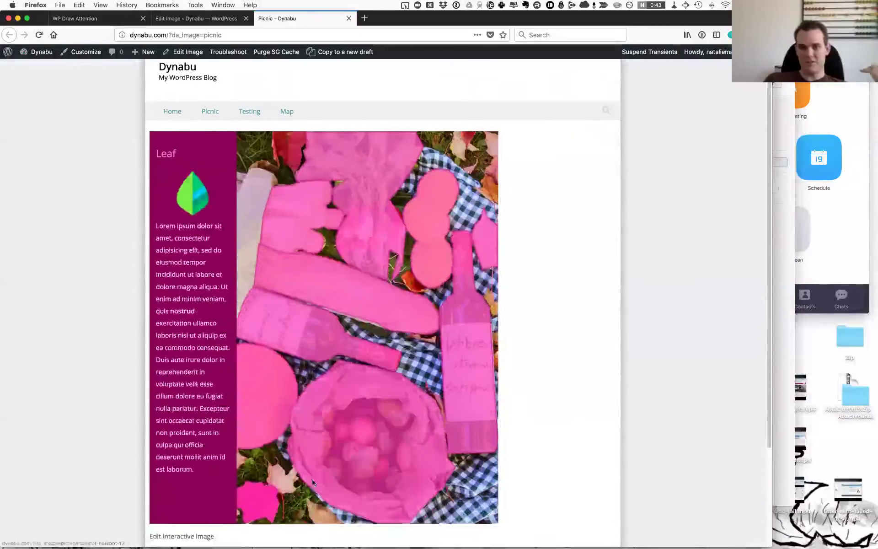
# Return to the Picnic image editor and show the drawn shape of the last Leaf hotspot area.
pyautogui.click(182, 536)
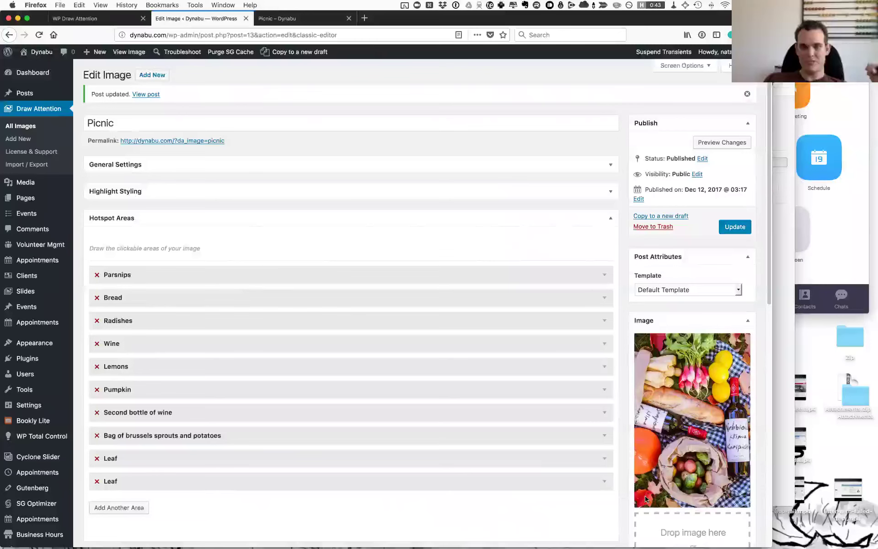
pyautogui.scroll(-10, 606, 482)
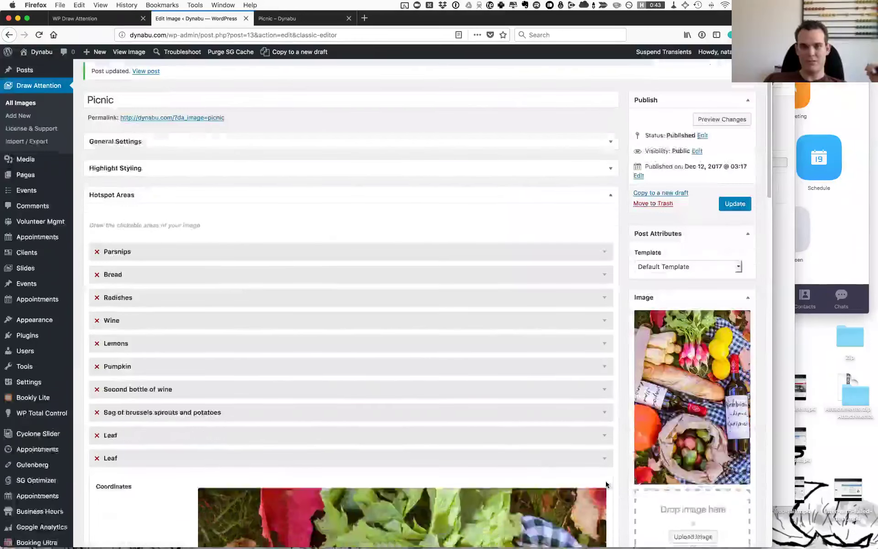
pyautogui.scroll(-8, 324, 443)
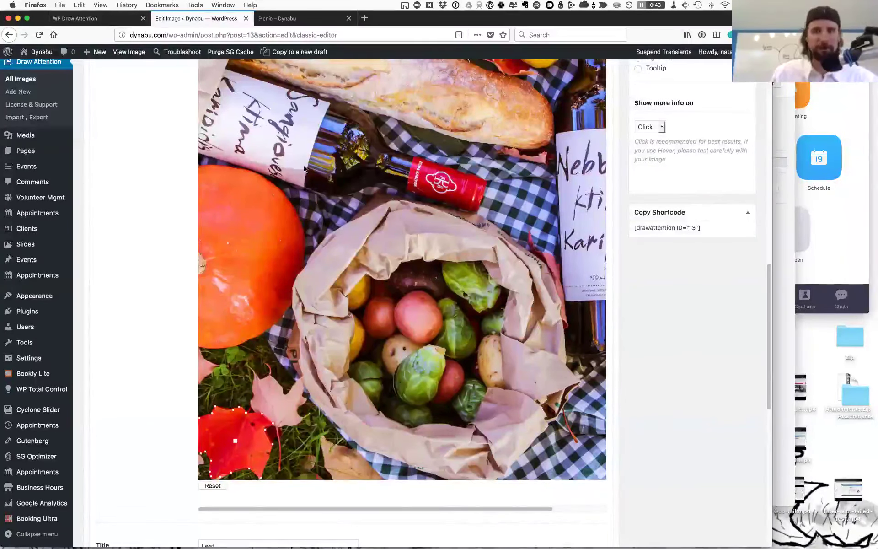
# Switch to the WP Draw Attention site, show the Living room details in the demo floorplan, and close them.
pyautogui.click(108, 23)
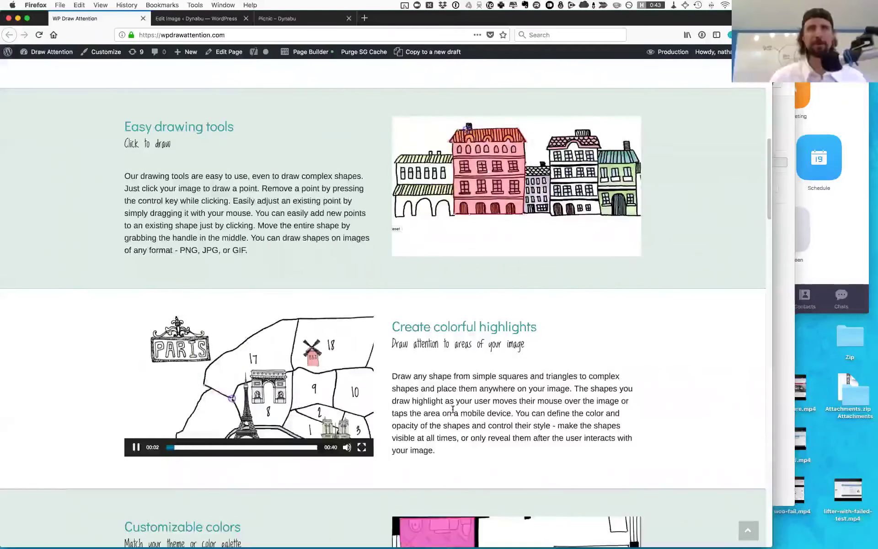
pyautogui.scroll(-1, 453, 409)
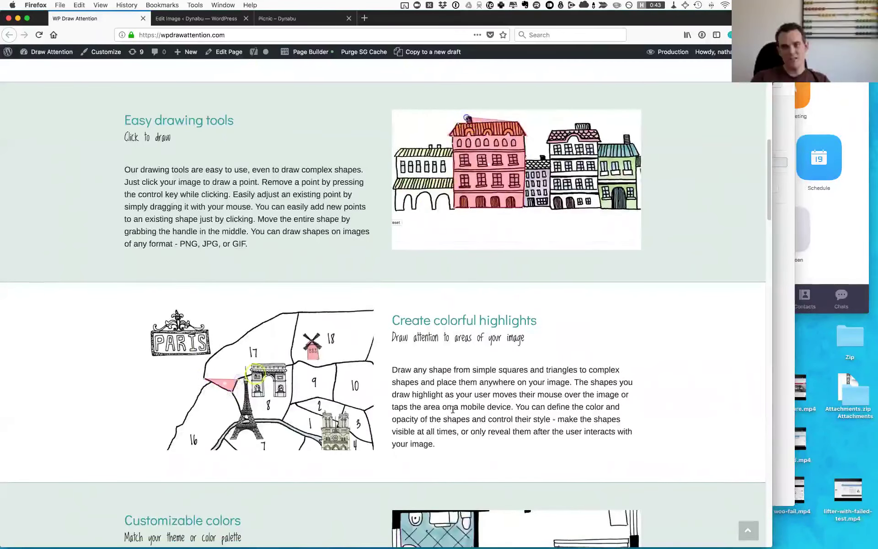
pyautogui.scroll(7, 452, 409)
pyautogui.scroll(1, 451, 411)
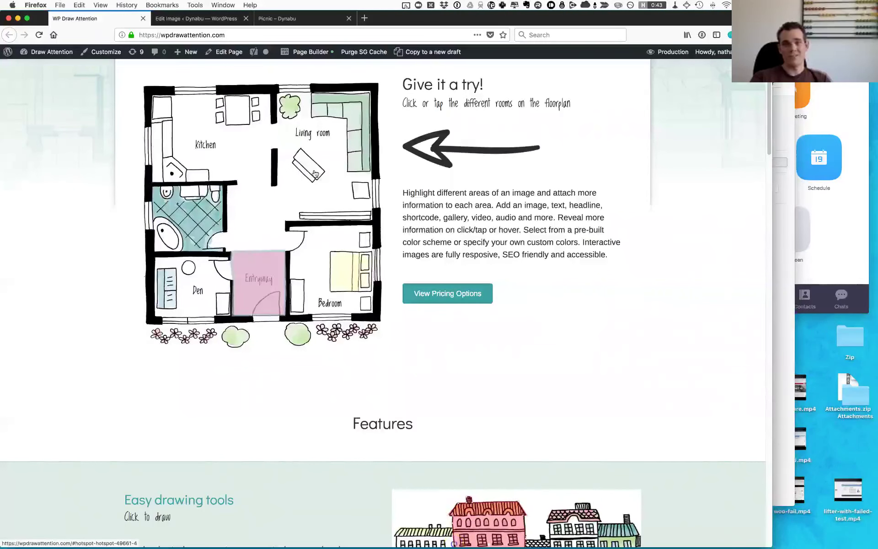
pyautogui.click(317, 127)
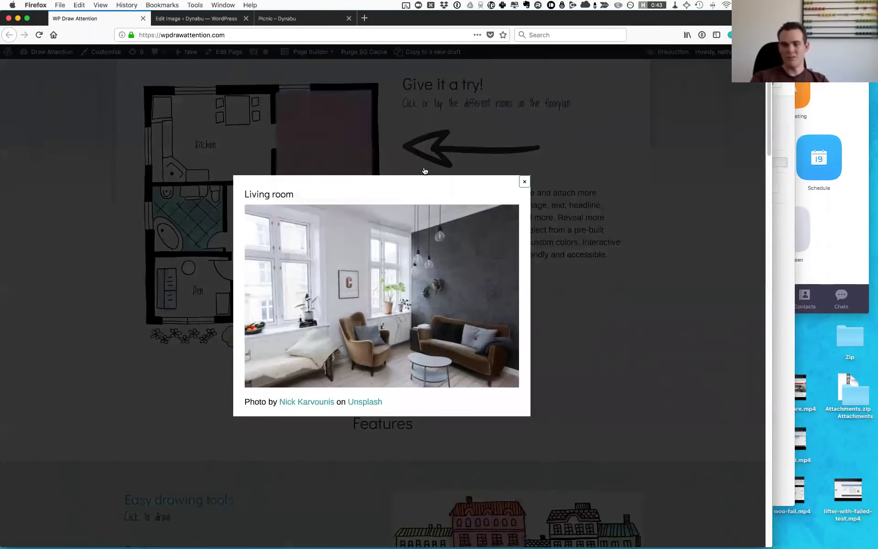
pyautogui.click(393, 157)
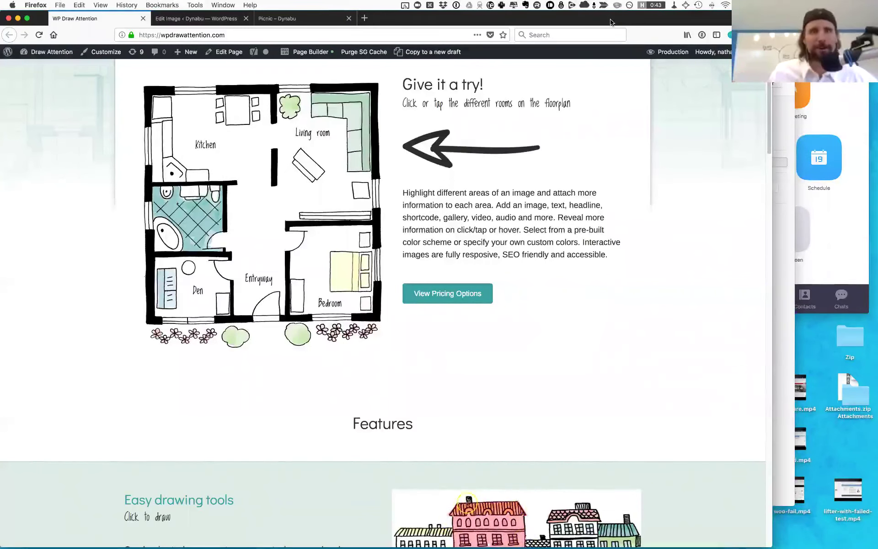
# Search the WordPress.org plugin directory for imsanity and open the Imsanity plugin page.
pyautogui.press('super+space')
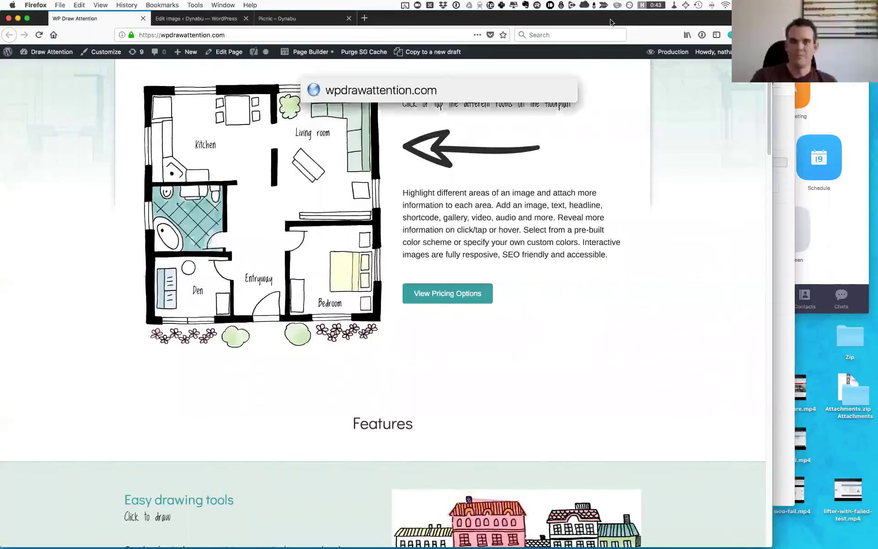
pyautogui.write('wp')
pyautogui.press('space')
pyautogui.write('ims')
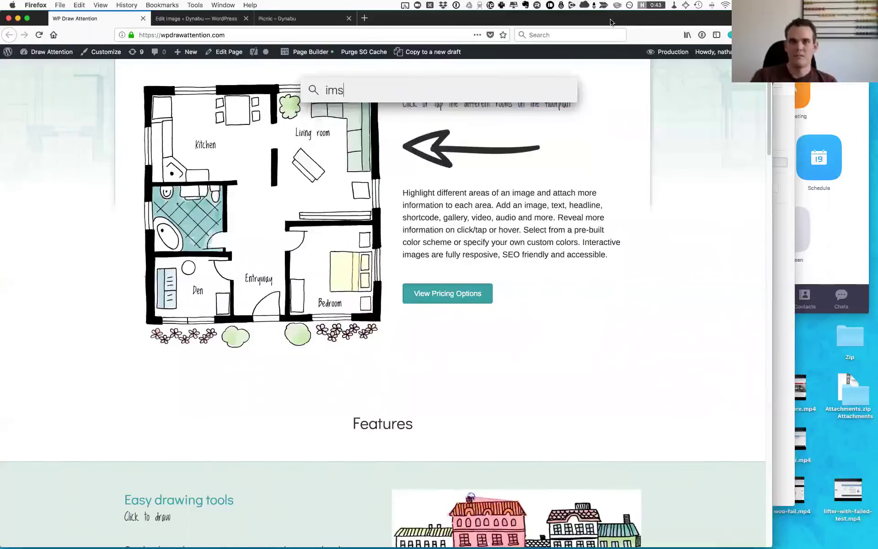
pyautogui.write('anity')
pyautogui.press('Return')
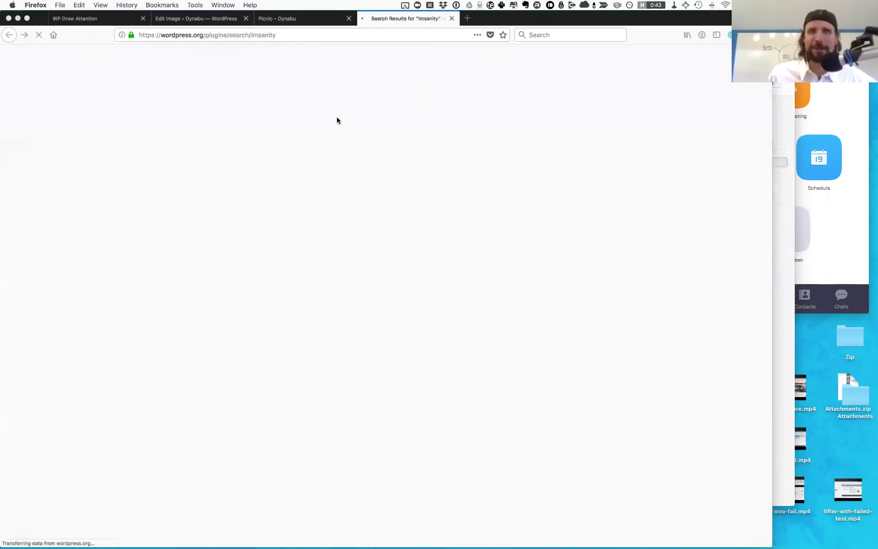
pyautogui.click(266, 210)
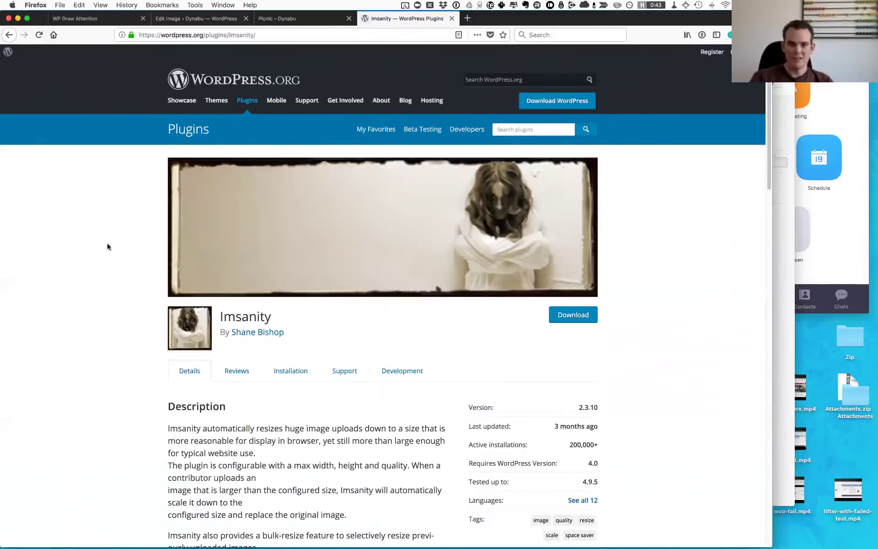
# Review the Imsanity plugin's description and features, and open its settings page screenshot.
pyautogui.scroll(-1, 99, 255)
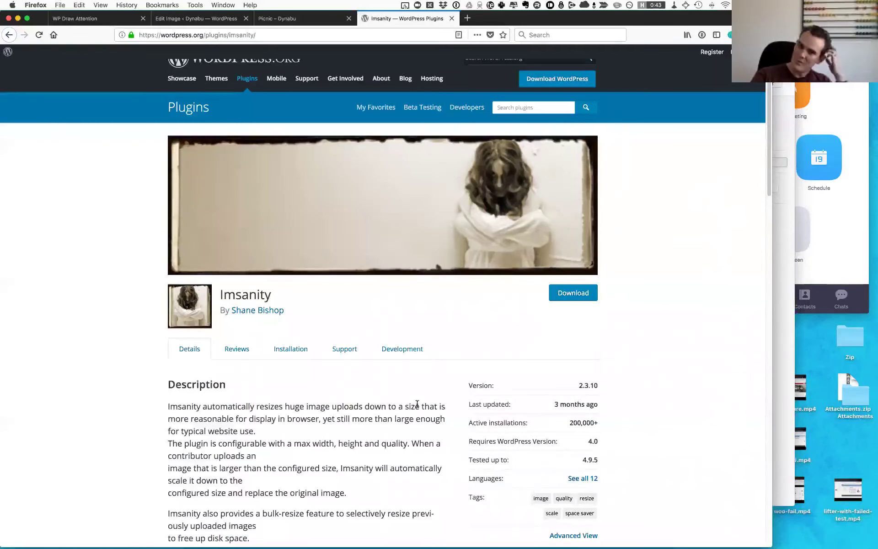
pyautogui.scroll(-5, 419, 414)
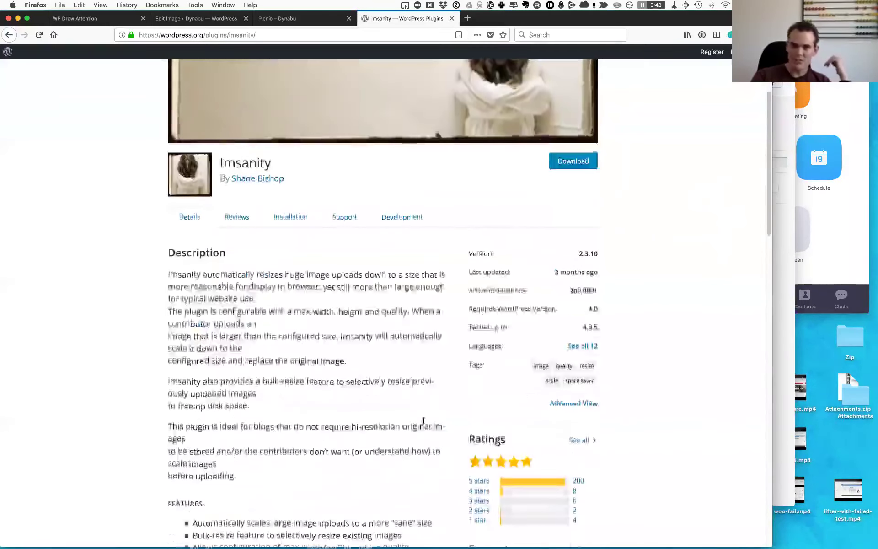
pyautogui.scroll(-4, 423, 424)
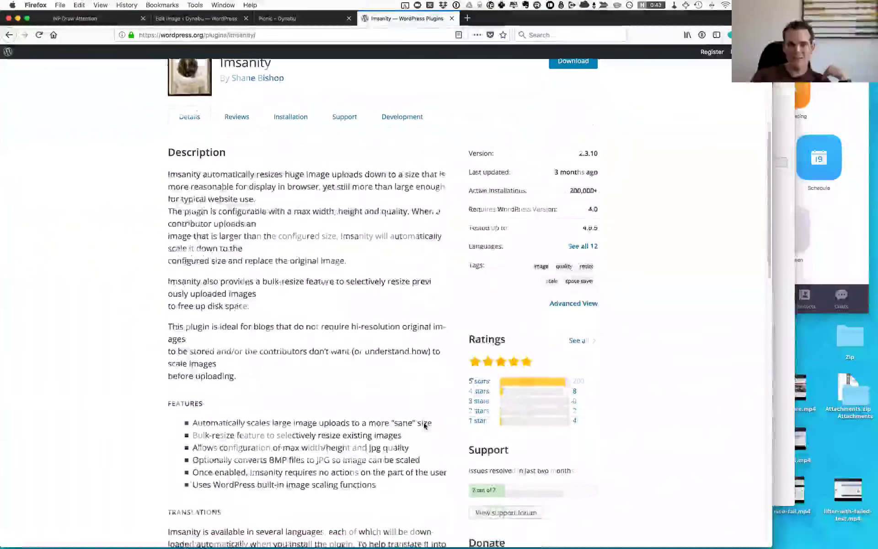
pyautogui.scroll(1, 424, 426)
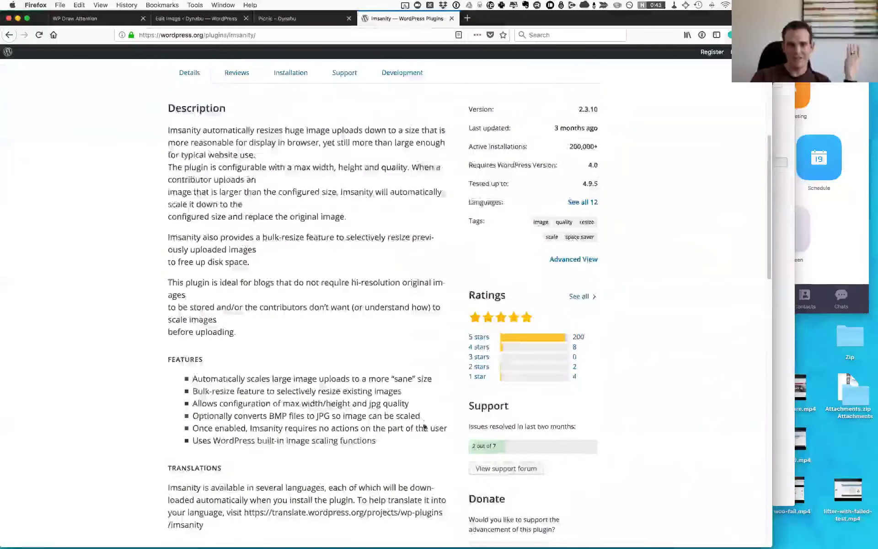
pyautogui.scroll(-4, 424, 426)
pyautogui.click(345, 460)
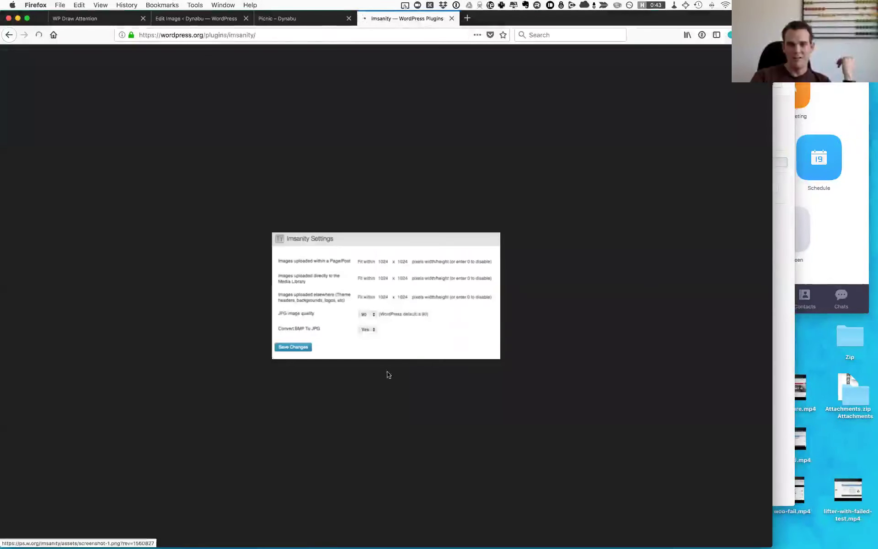
# Enlarge the Imsanity settings screenshot to 200% for review and return to the beginning of the plugin page.
pyautogui.press('super+plus')
pyautogui.press('super+plus')
pyautogui.press('super+plus')
pyautogui.press('super+plus')
pyautogui.press('super+plus')
pyautogui.press('super+plus')
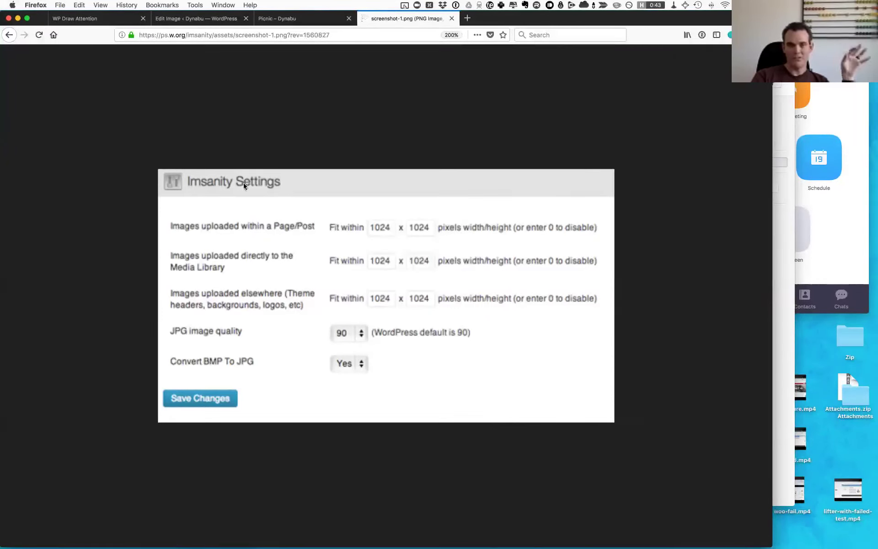
pyautogui.click(9, 35)
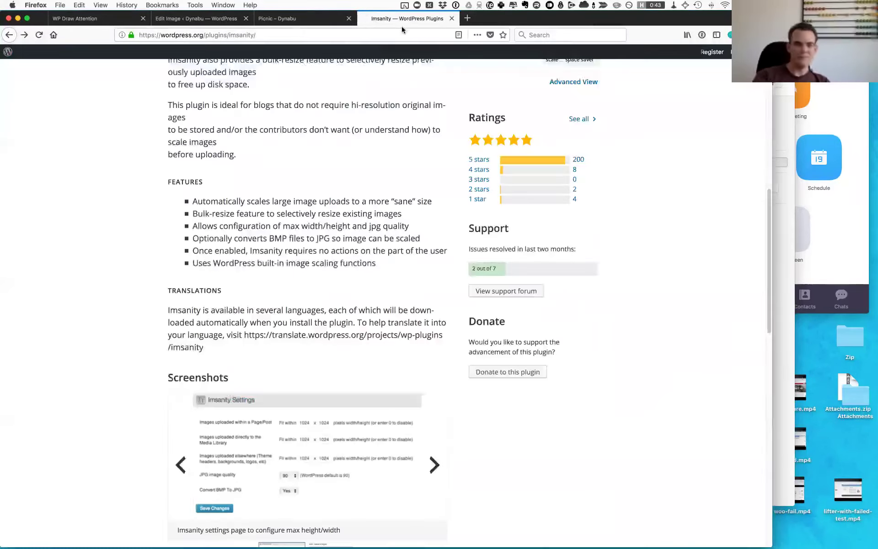
pyautogui.scroll(10, 376, 338)
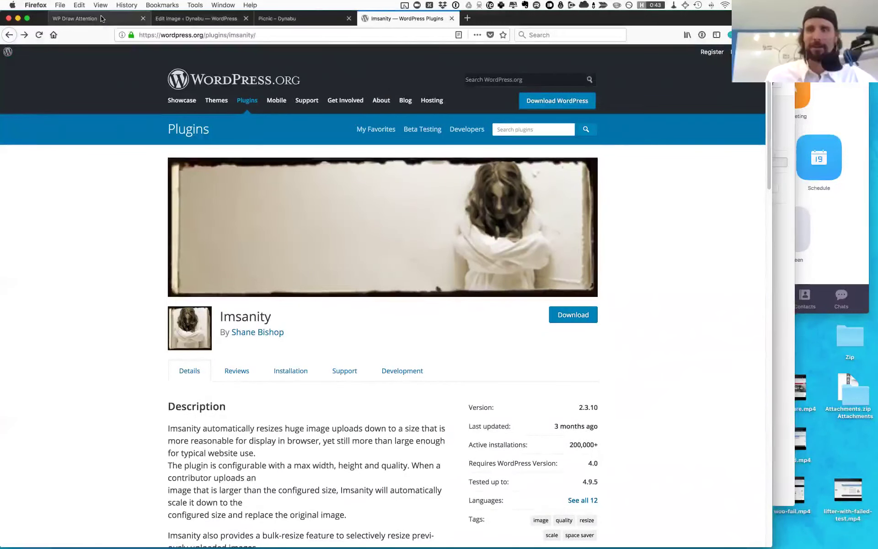
# Go back to the Picnic image editor and view its list of hotspot areas.
pyautogui.click(196, 18)
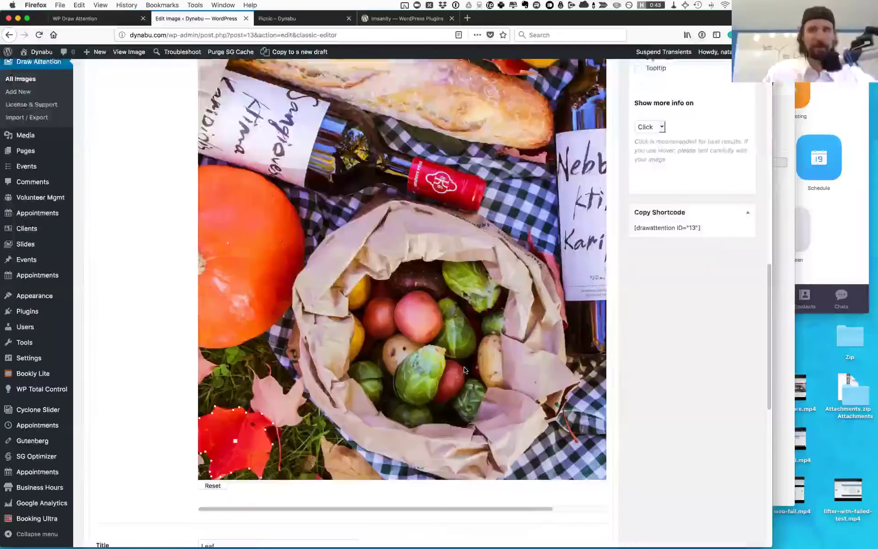
pyautogui.scroll(5, 597, 294)
pyautogui.scroll(5, 596, 295)
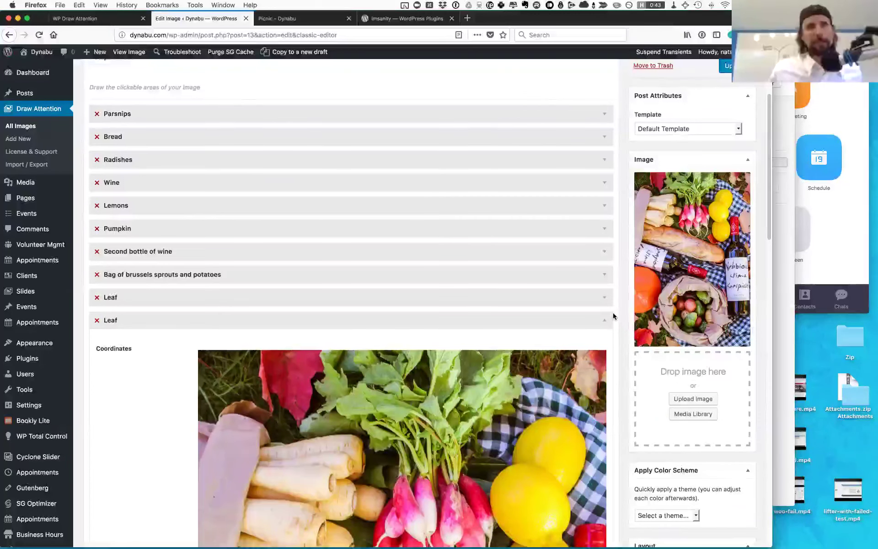
# Return to the public Picnic page and inspect the second wine bottle hotspot in the developer tools.
pyautogui.click(65, 17)
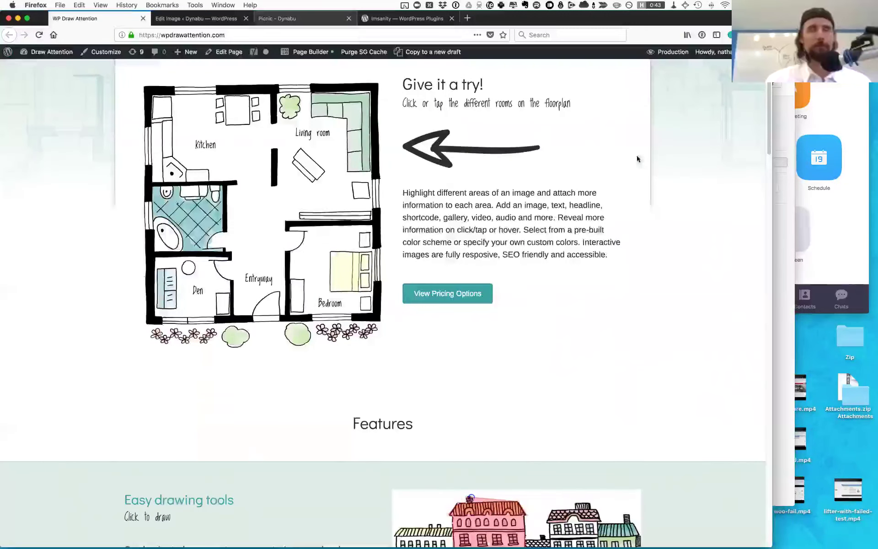
pyautogui.hotkey('ctrl', 'Tab')
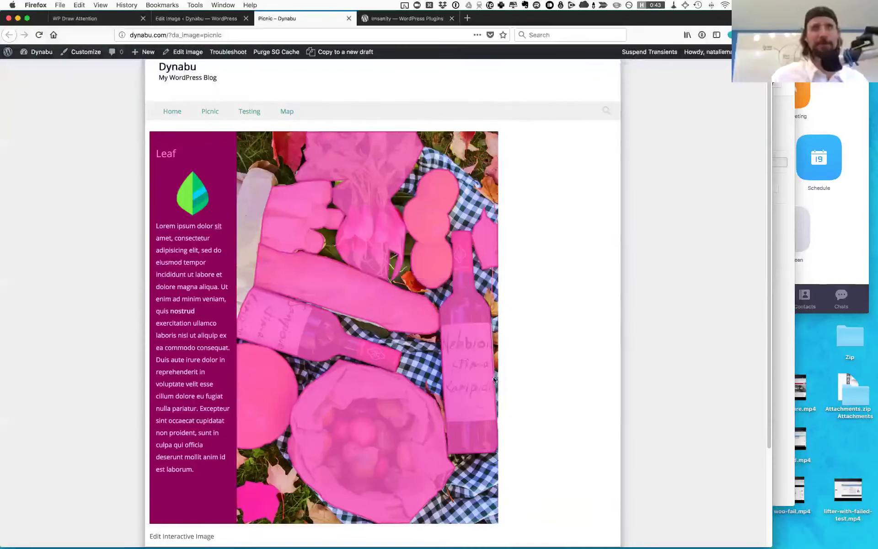
pyautogui.rightClick(480, 375)
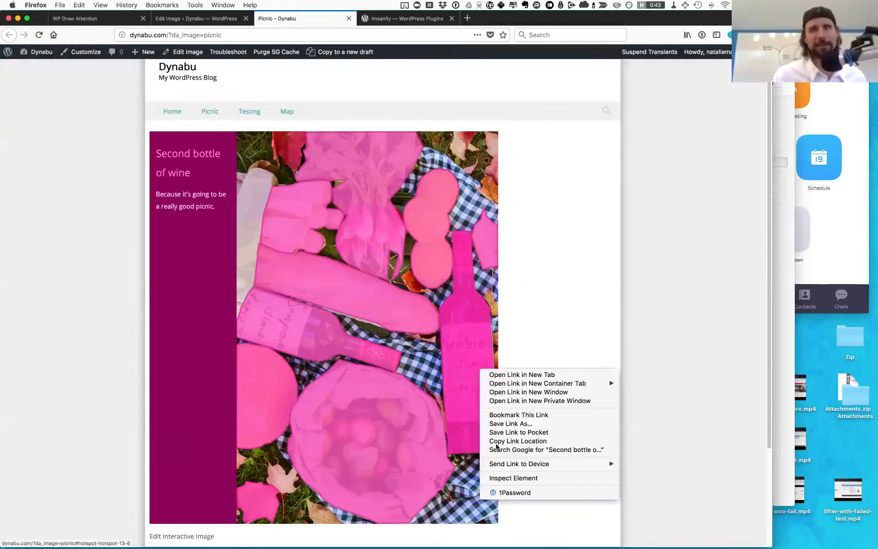
pyautogui.click(504, 476)
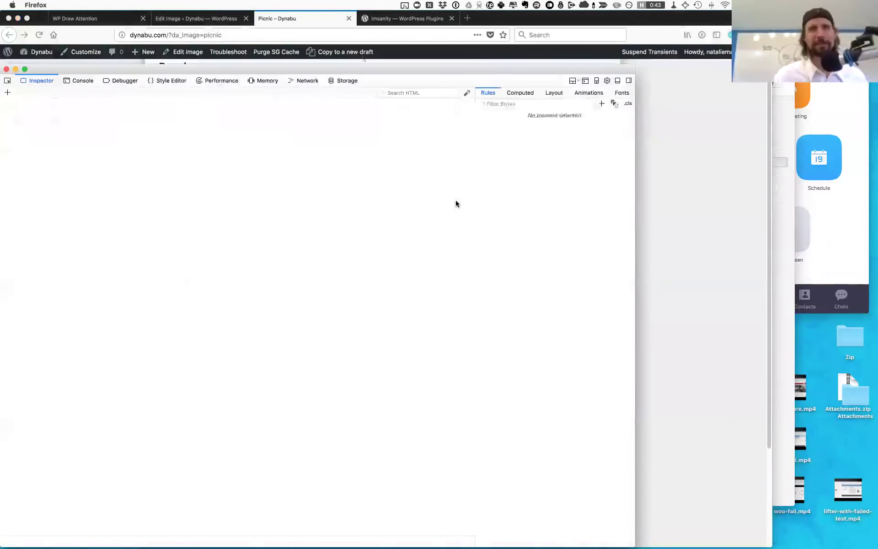
# Reposition the developer tools window to uncover the hotspot details and collapse the hotspots-image-13 map element.
pyautogui.moveTo(369, 69); pyautogui.dragTo(560, 69)
pyautogui.moveTo(579, 137); pyautogui.dragTo(578, 122)
pyautogui.moveTo(310, 122); pyautogui.dragTo(358, 119)
pyautogui.moveTo(626, 126); pyautogui.dragTo(559, 193)
pyautogui.scroll(4, 402, 278)
pyautogui.scroll(2, 401, 279)
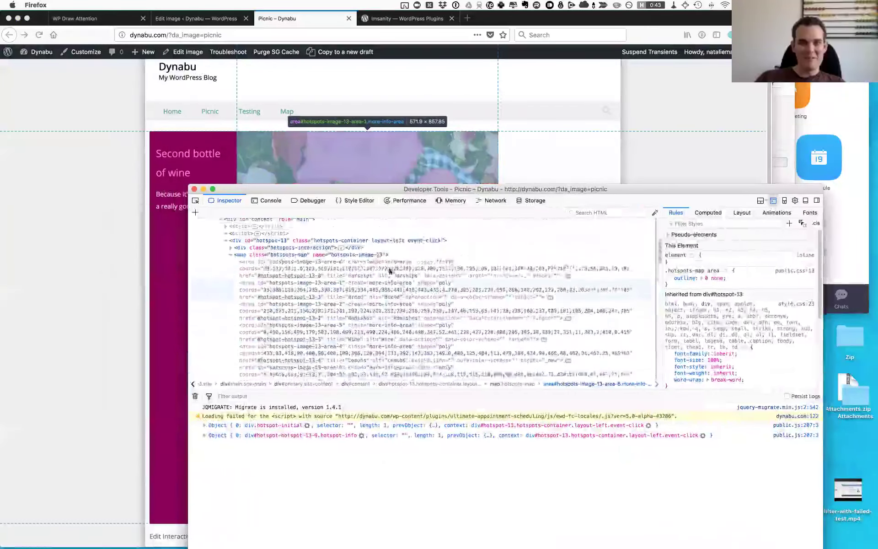
pyautogui.click(388, 260)
pyautogui.press('Left')
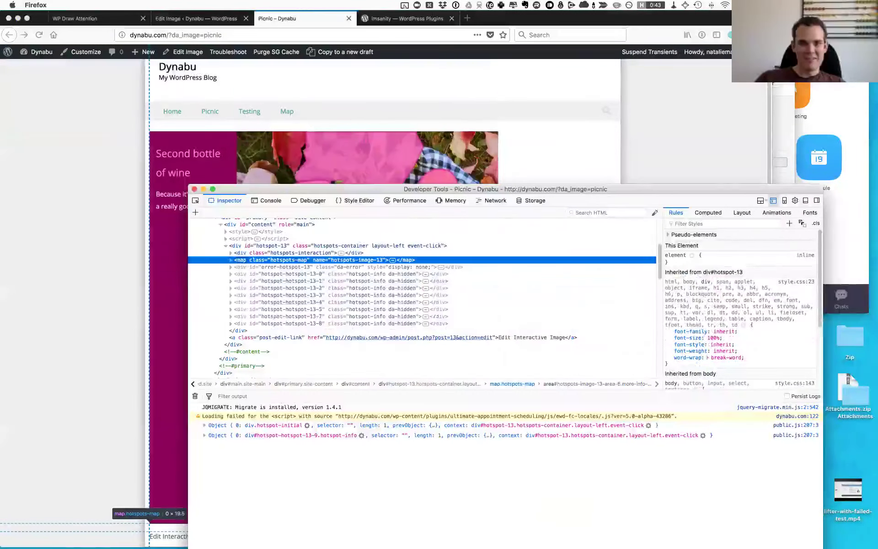
# Expand the hotspot-info elements hotspot-hotspot-13-0 and hotspot-hotspot-13-1 in the page markup.
pyautogui.click(314, 272)
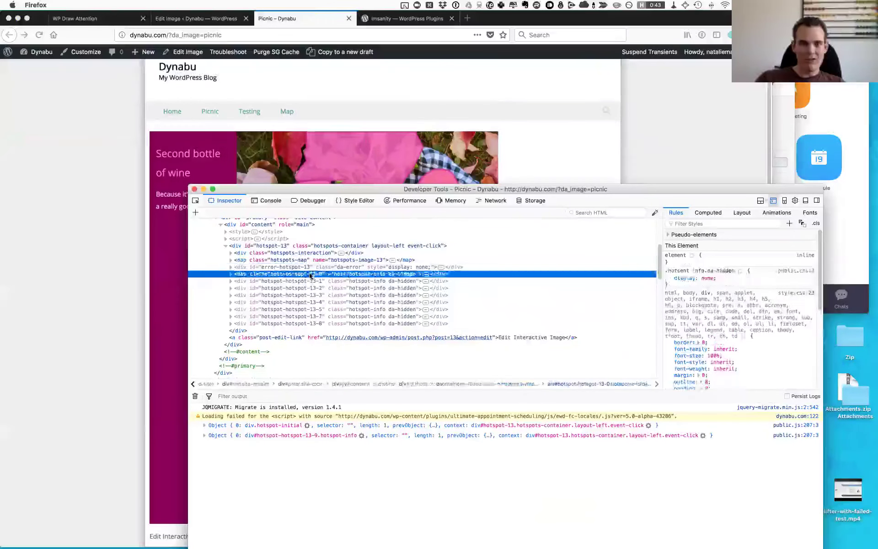
pyautogui.press('Right')
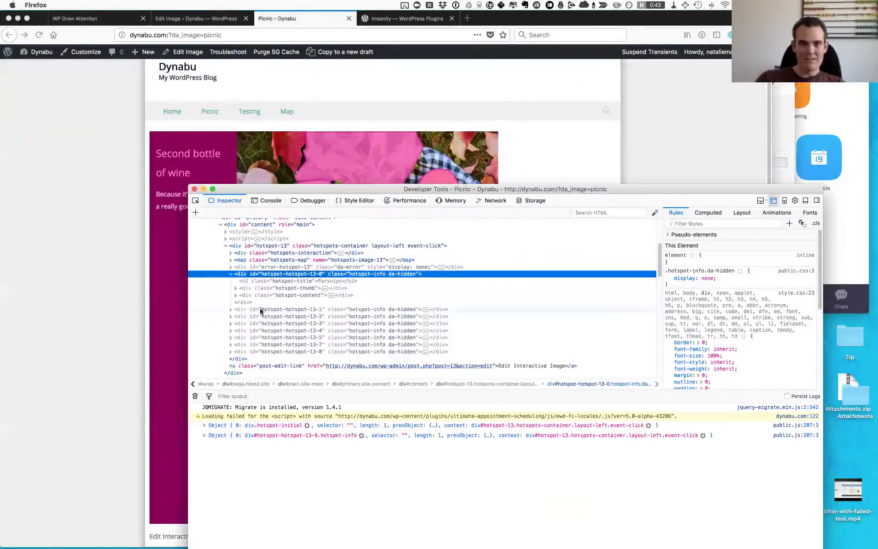
pyautogui.click(234, 311)
pyautogui.press('Right')
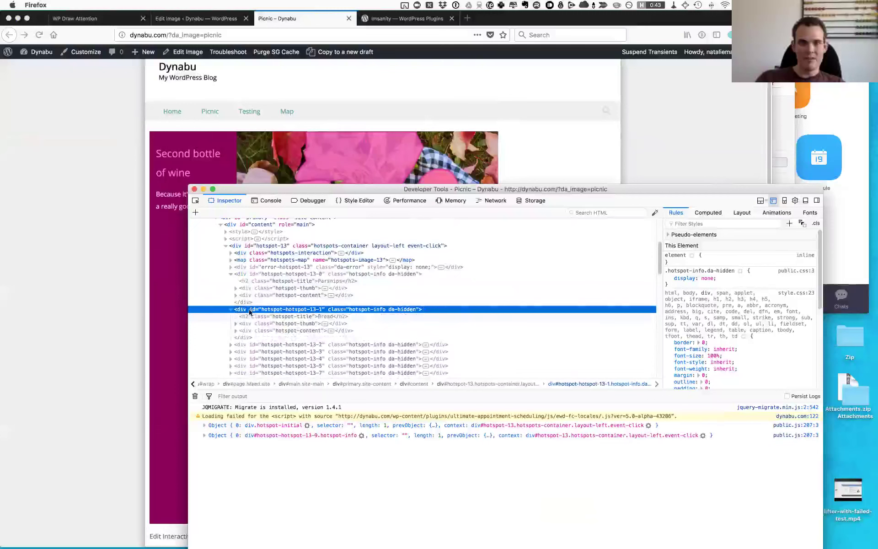
# Examine the Parsnips hotspot's markup, covering its title, expanded thumbnail image and content paragraph.
pyautogui.click(254, 282)
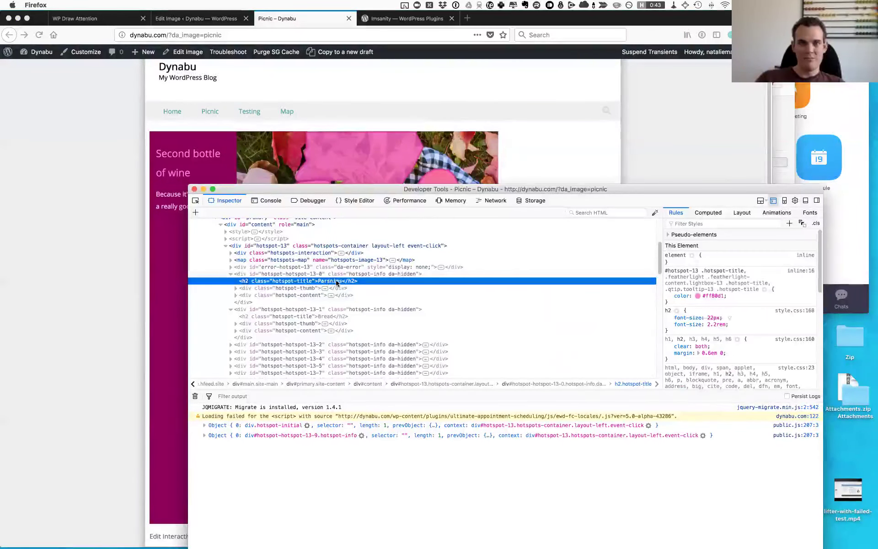
pyautogui.click(270, 288)
pyautogui.press('Right')
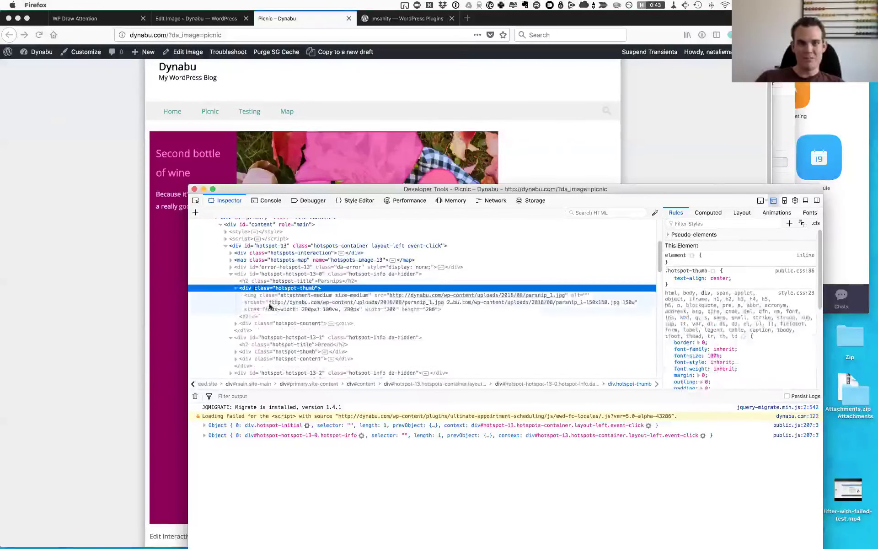
pyautogui.click(288, 323)
pyautogui.press('Right')
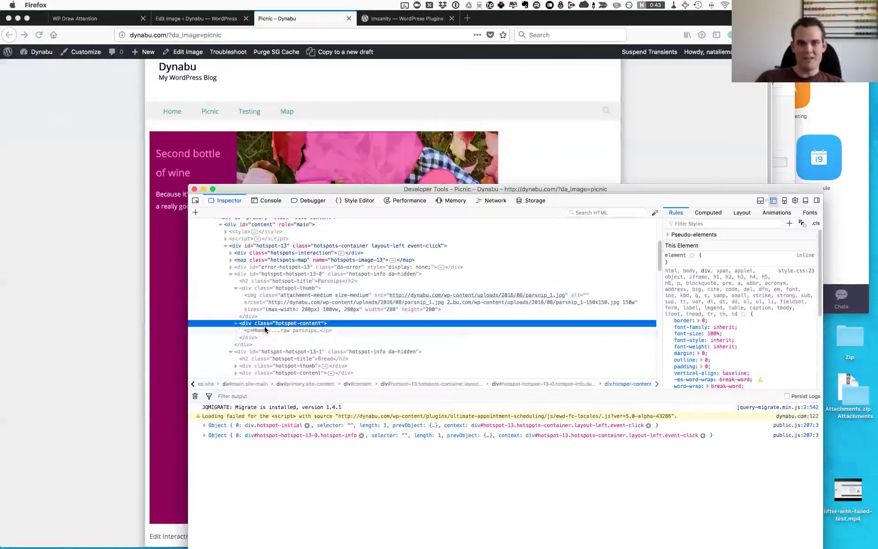
pyautogui.click(267, 330)
pyautogui.doubleClick(302, 330)
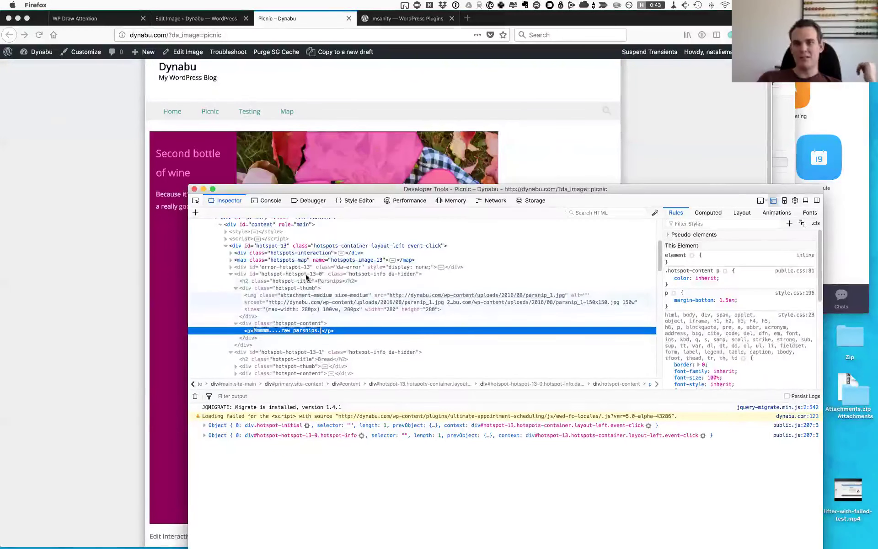
# Close the developer tools window to return to the public Picnic page.
pyautogui.click(194, 189)
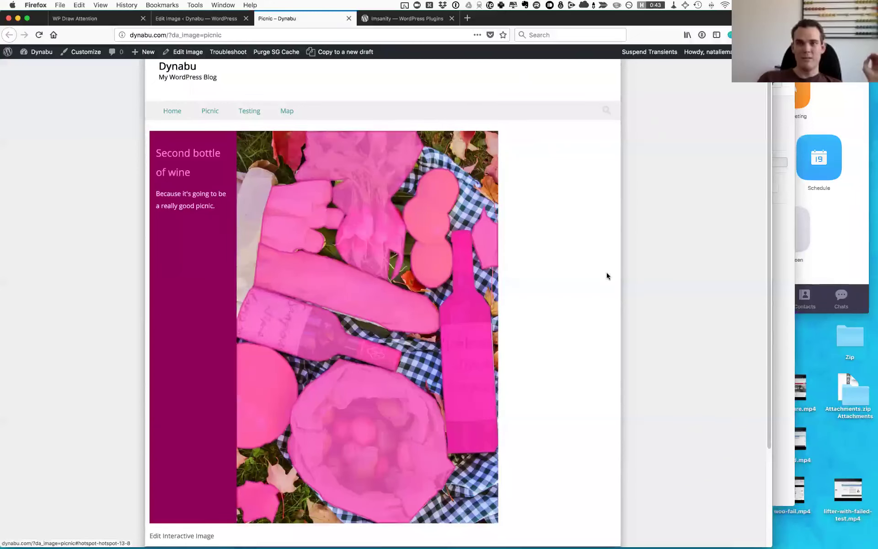
pyautogui.scroll(-5, 606, 274)
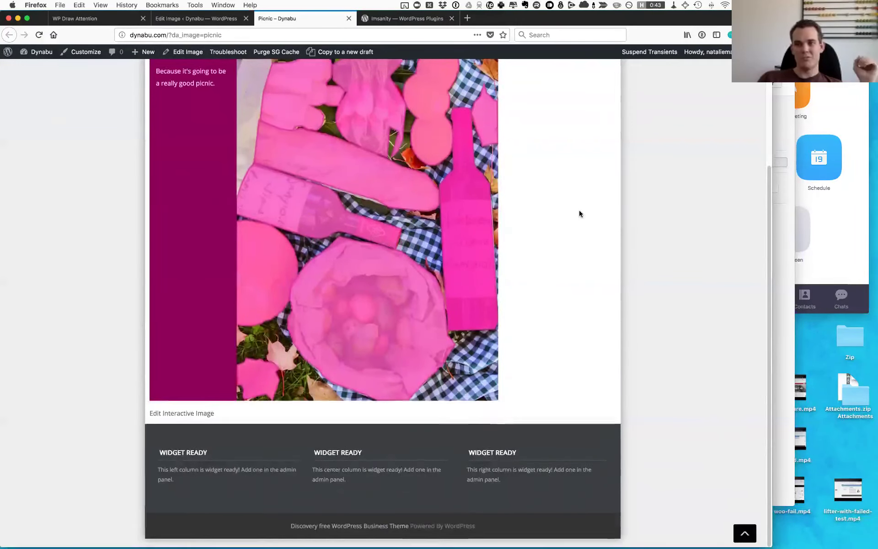
pyautogui.scroll(4, 578, 211)
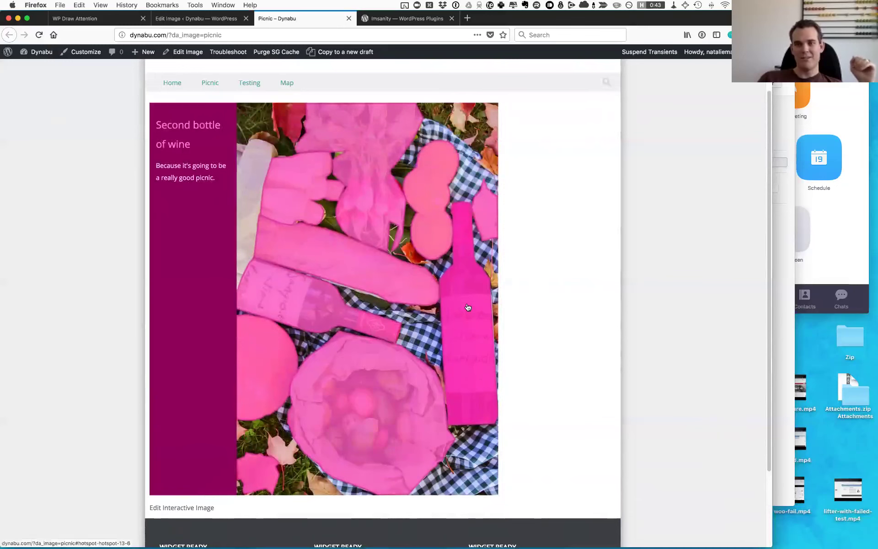
pyautogui.scroll(-4, 467, 315)
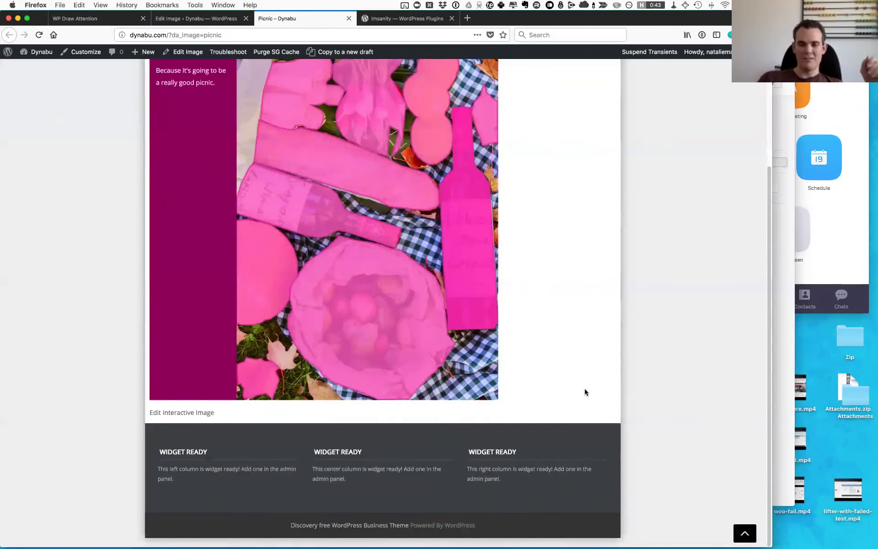
pyautogui.scroll(6, 581, 375)
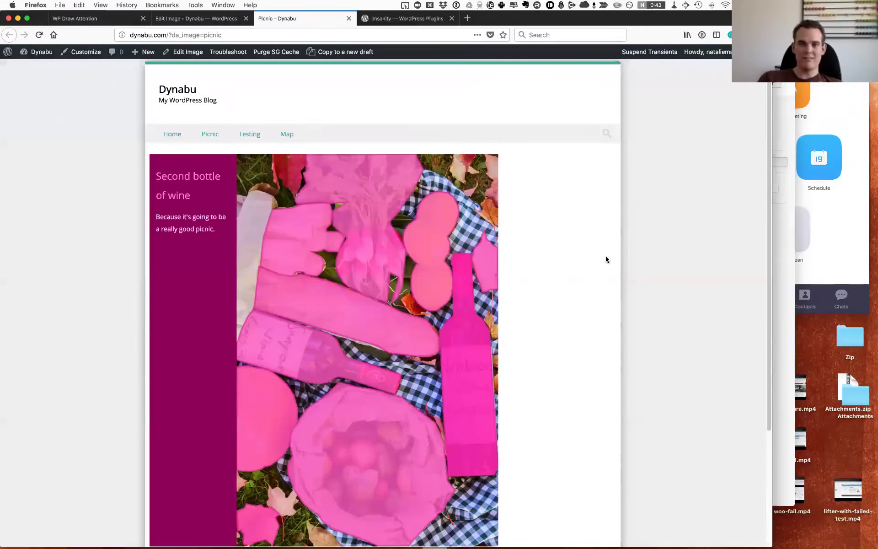
pyautogui.scroll(-5, 647, 240)
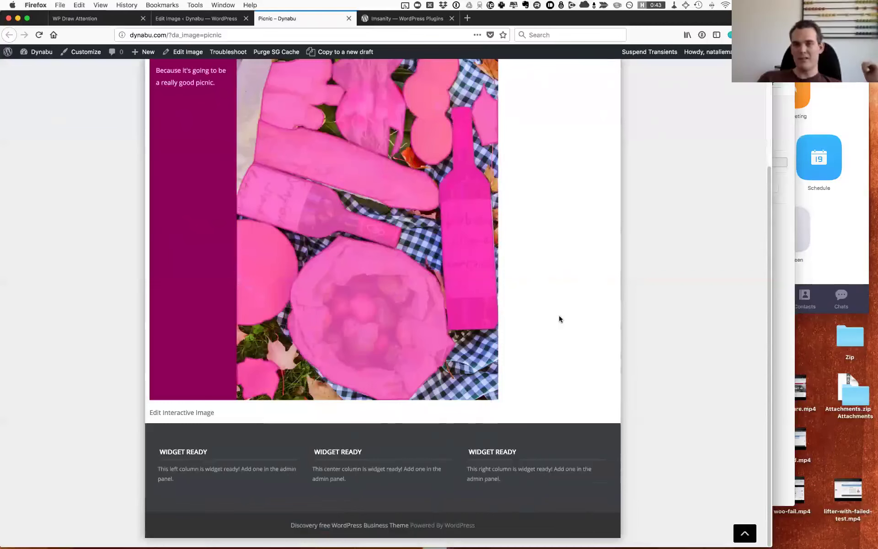
pyautogui.scroll(5, 552, 300)
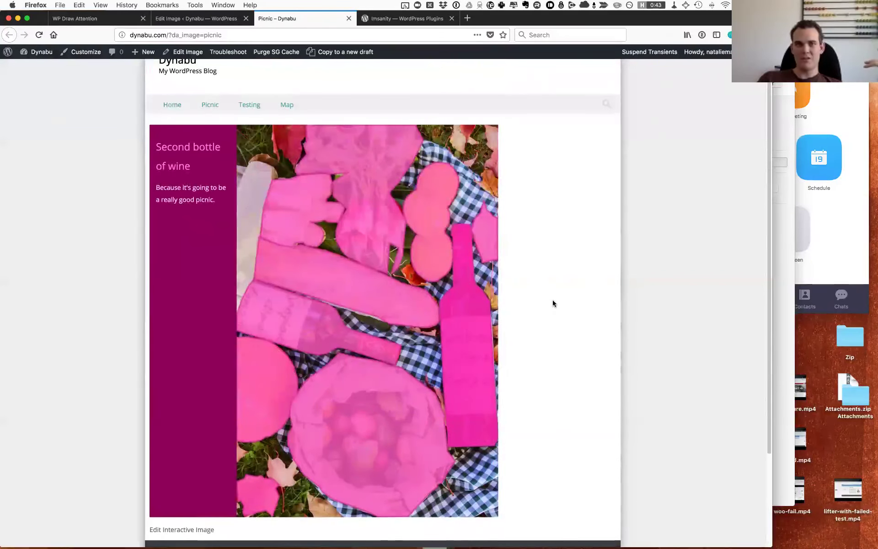
pyautogui.scroll(2, 553, 301)
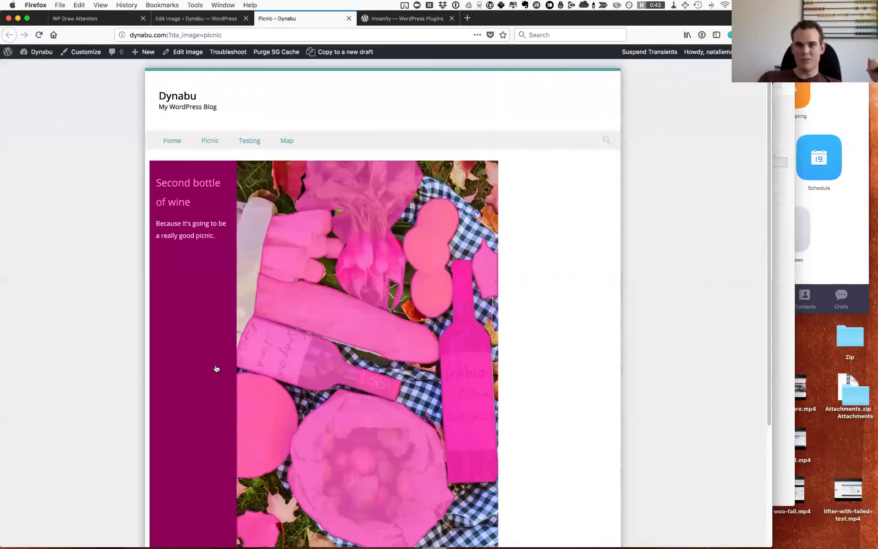
pyautogui.scroll(-1, 519, 460)
pyautogui.scroll(-3, 518, 459)
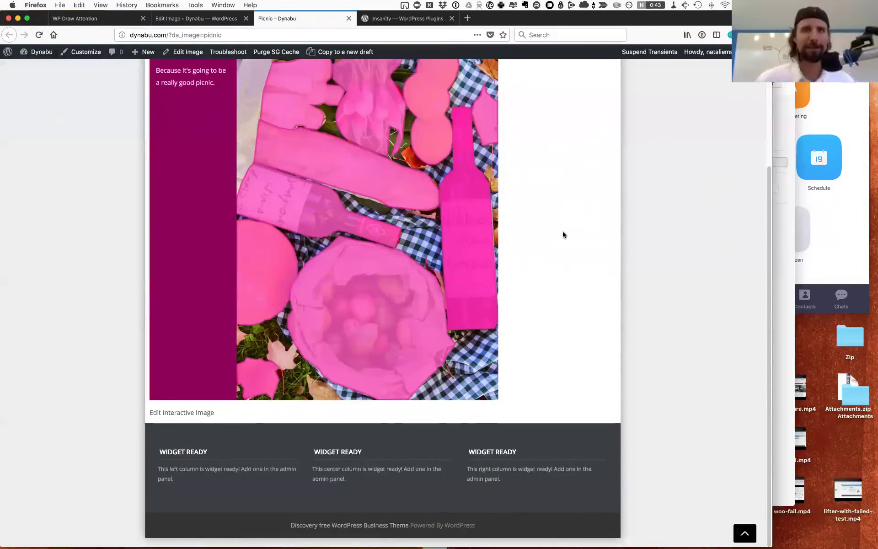
pyautogui.scroll(4, 566, 258)
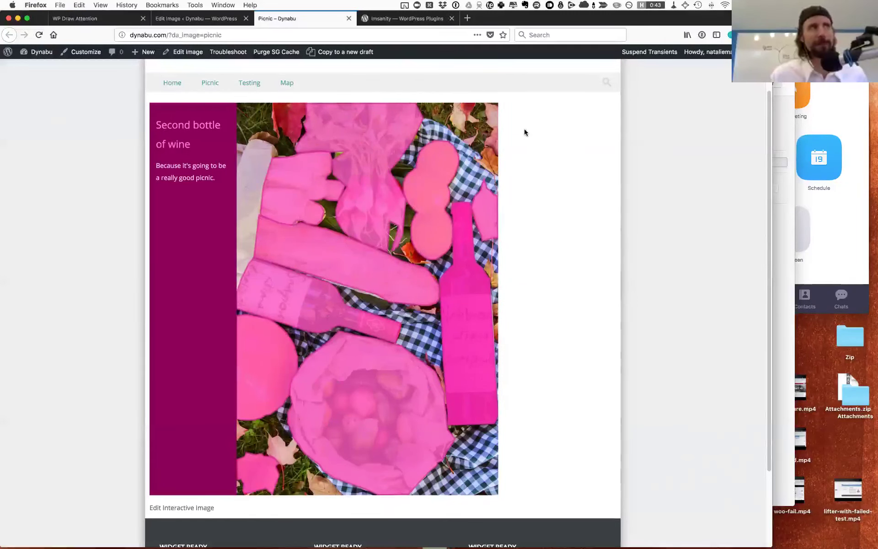
pyautogui.scroll(1, 523, 182)
pyautogui.scroll(3, 522, 182)
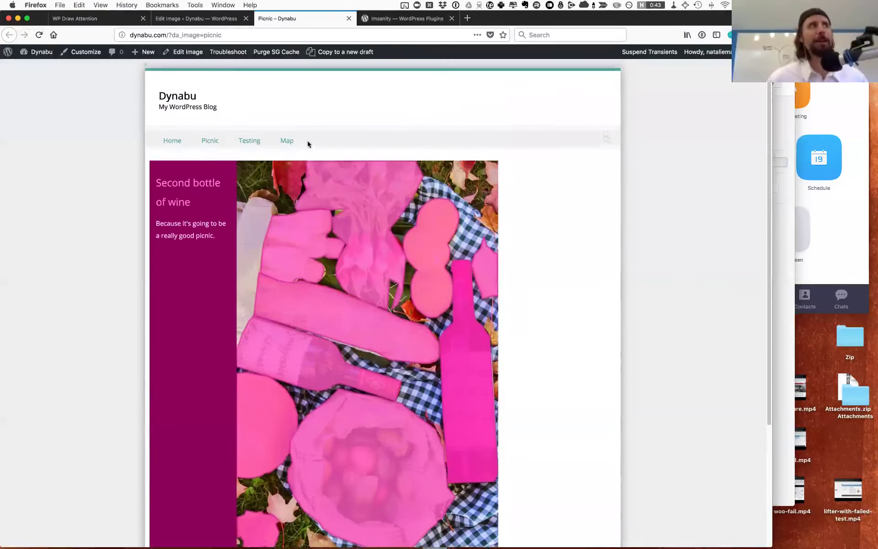
# Return to the Picnic image's edit page and go to the title, action and description fields of the last Leaf hotspot.
pyautogui.click(200, 19)
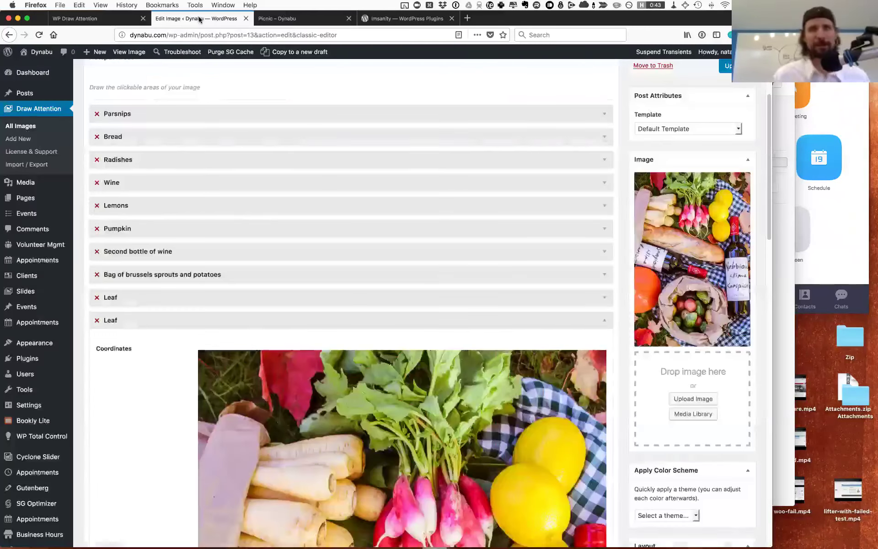
pyautogui.scroll(-10, 143, 410)
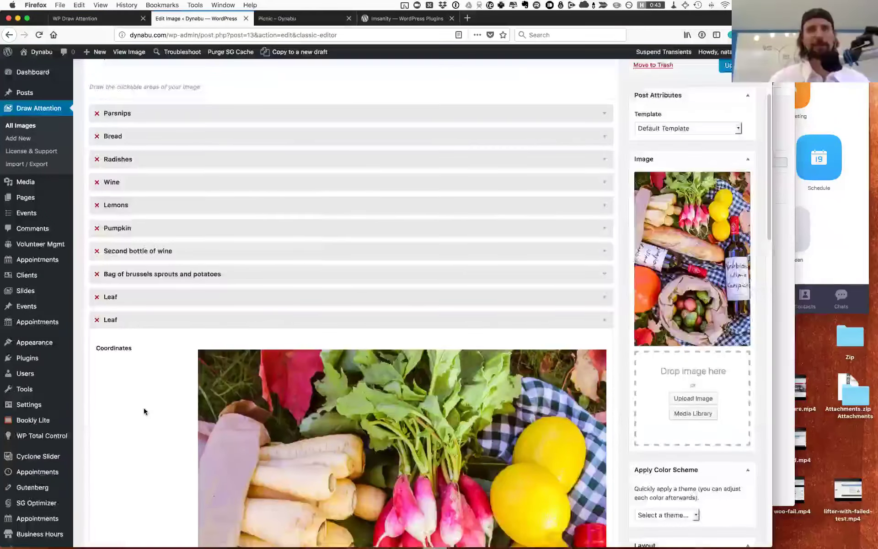
pyautogui.scroll(-15, 145, 410)
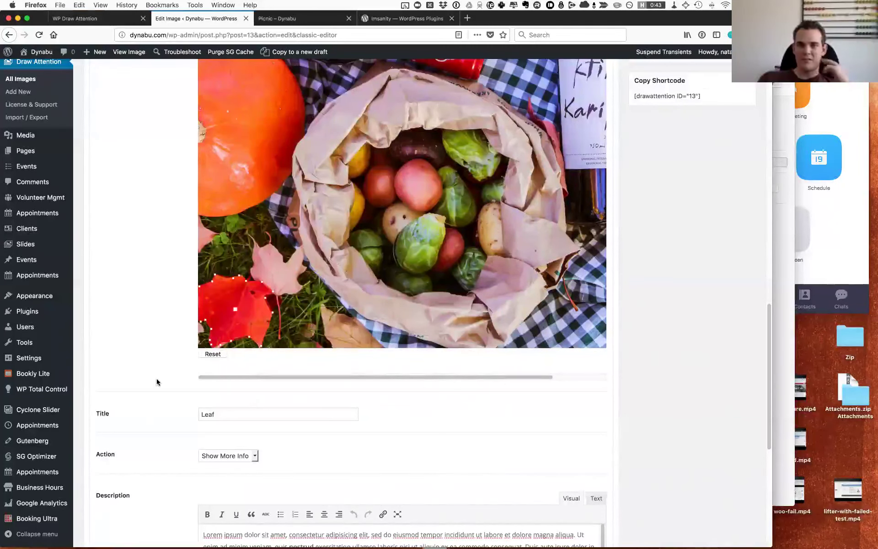
pyautogui.scroll(1, 378, 447)
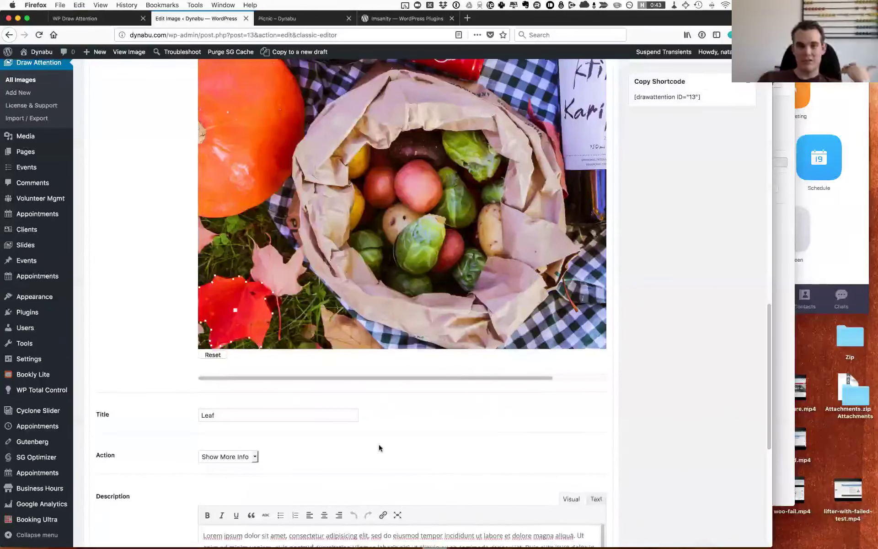
pyautogui.scroll(10, 401, 393)
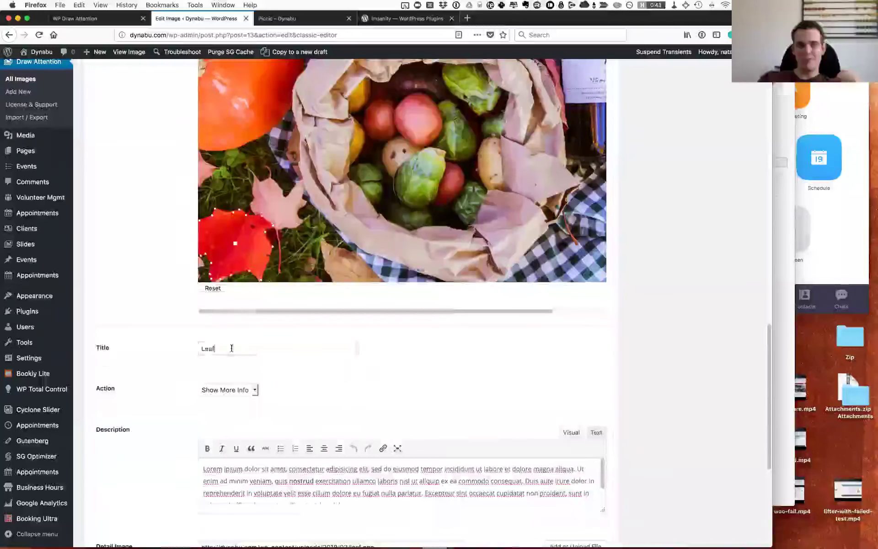
# Highlight the Leaf hotspot's title and the opening lines of its description to point out its text content.
pyautogui.doubleClick(201, 350)
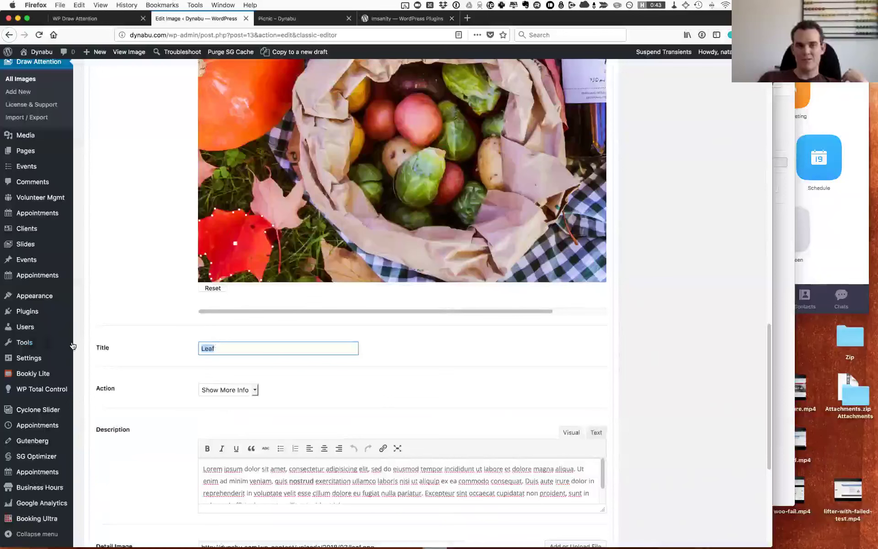
pyautogui.click(210, 348)
pyautogui.moveTo(217, 468); pyautogui.dragTo(266, 493)
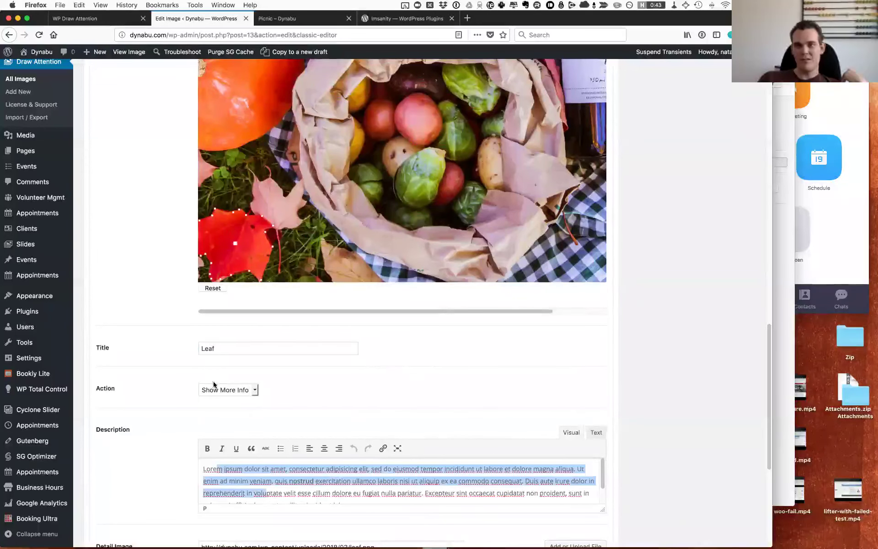
pyautogui.click(268, 351)
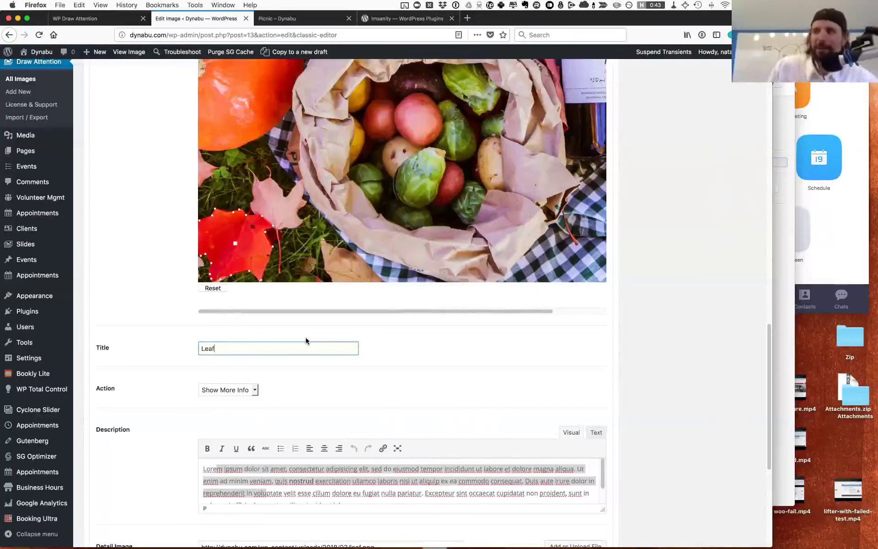
pyautogui.click(290, 471)
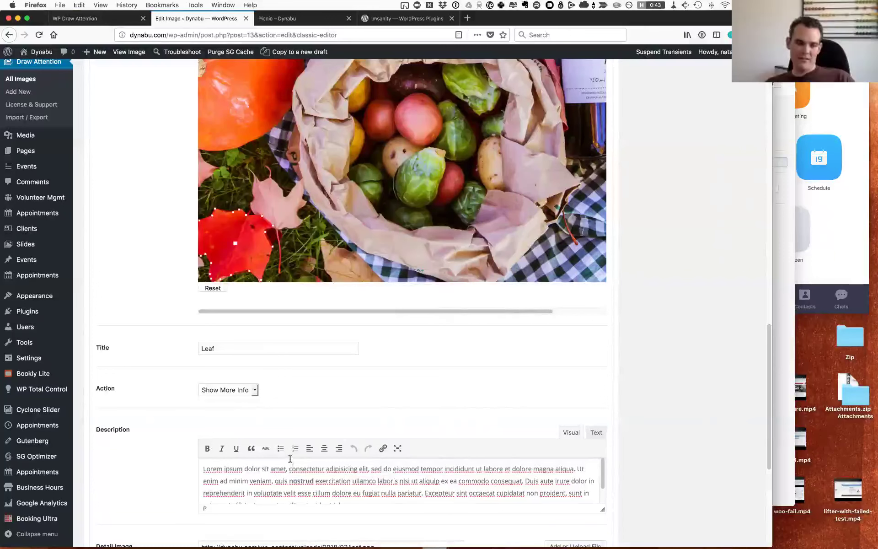
pyautogui.moveTo(203, 468); pyautogui.dragTo(261, 493)
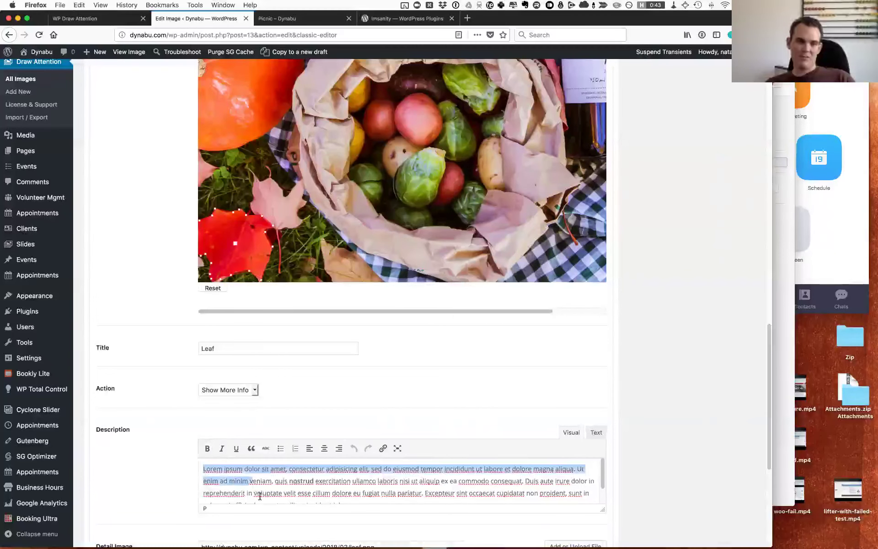
pyautogui.doubleClick(226, 348)
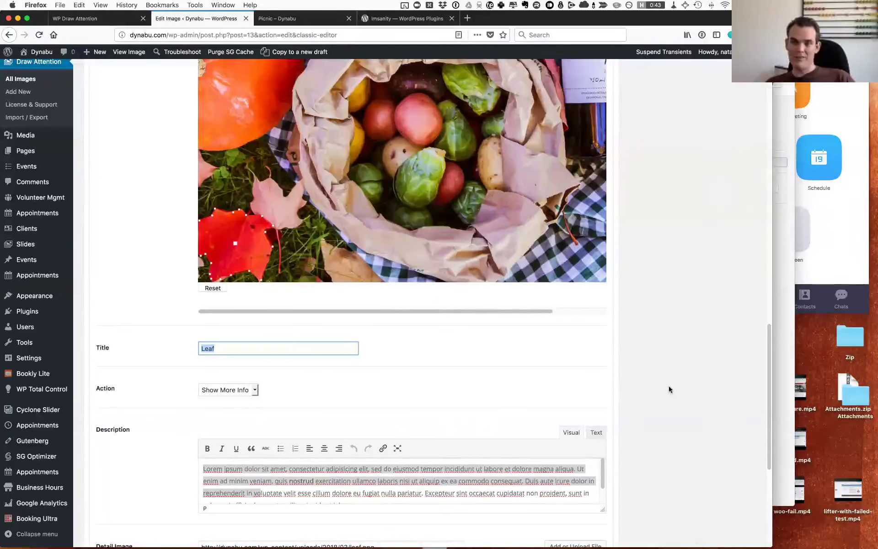
pyautogui.click(235, 343)
pyautogui.click(270, 468)
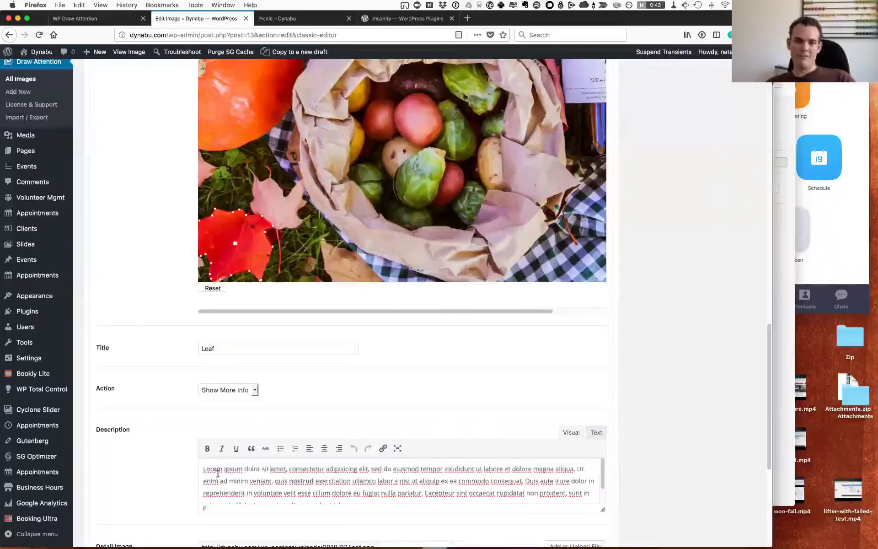
pyautogui.moveTo(203, 468); pyautogui.dragTo(322, 481)
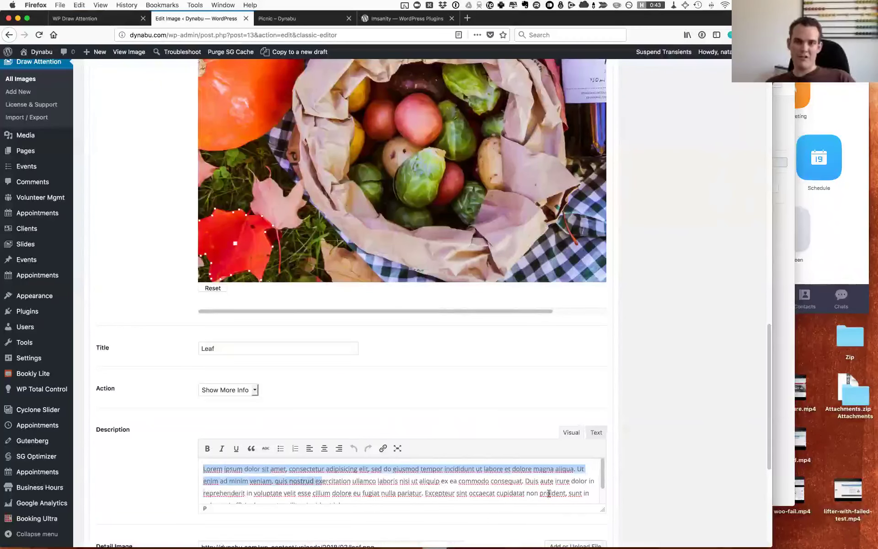